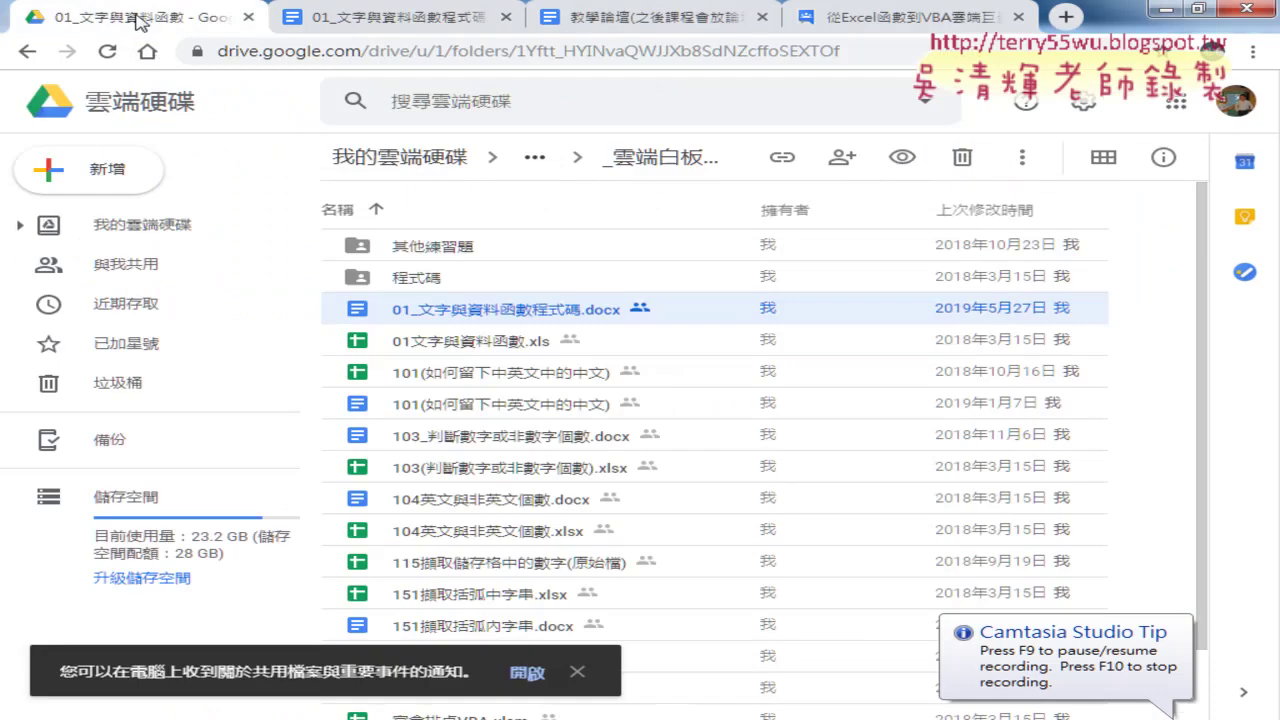
# Step: Navigate Drive up to the course folder, then into _雲端白板畫面 > 01_文字與資料函數
pyautogui.click(27, 51)
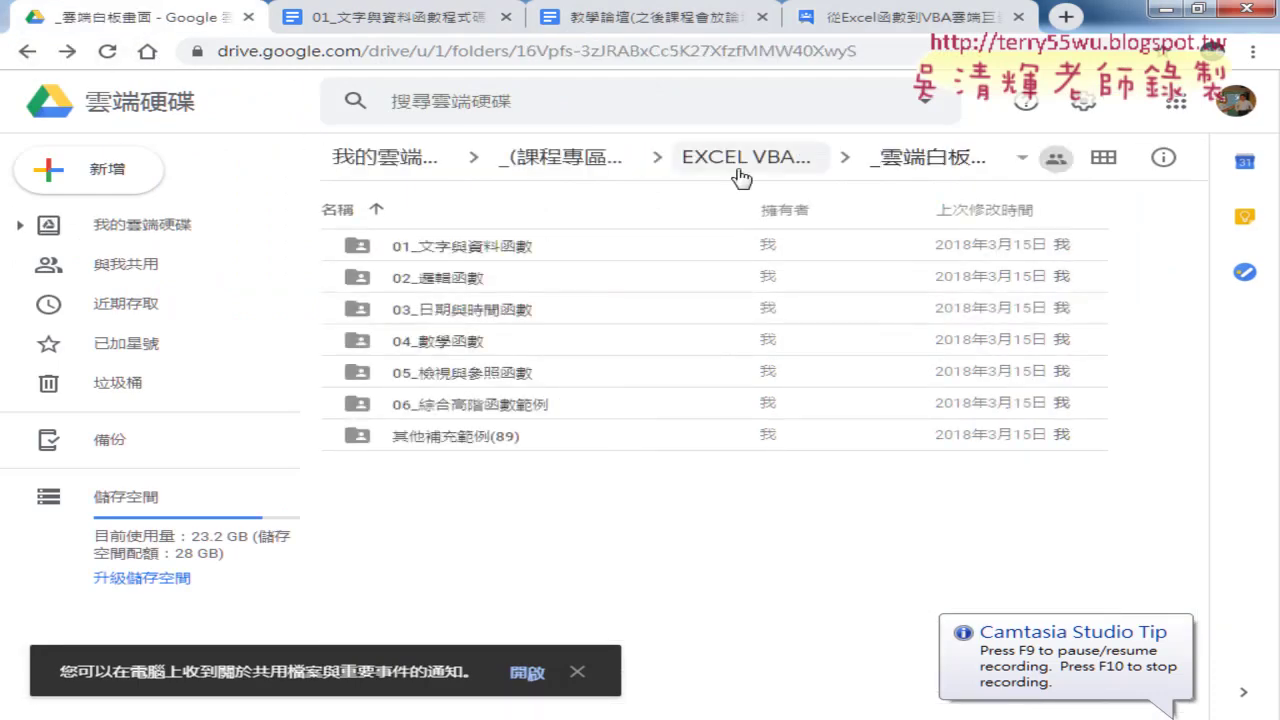
pyautogui.click(760, 163)
pyautogui.doubleClick(488, 252)
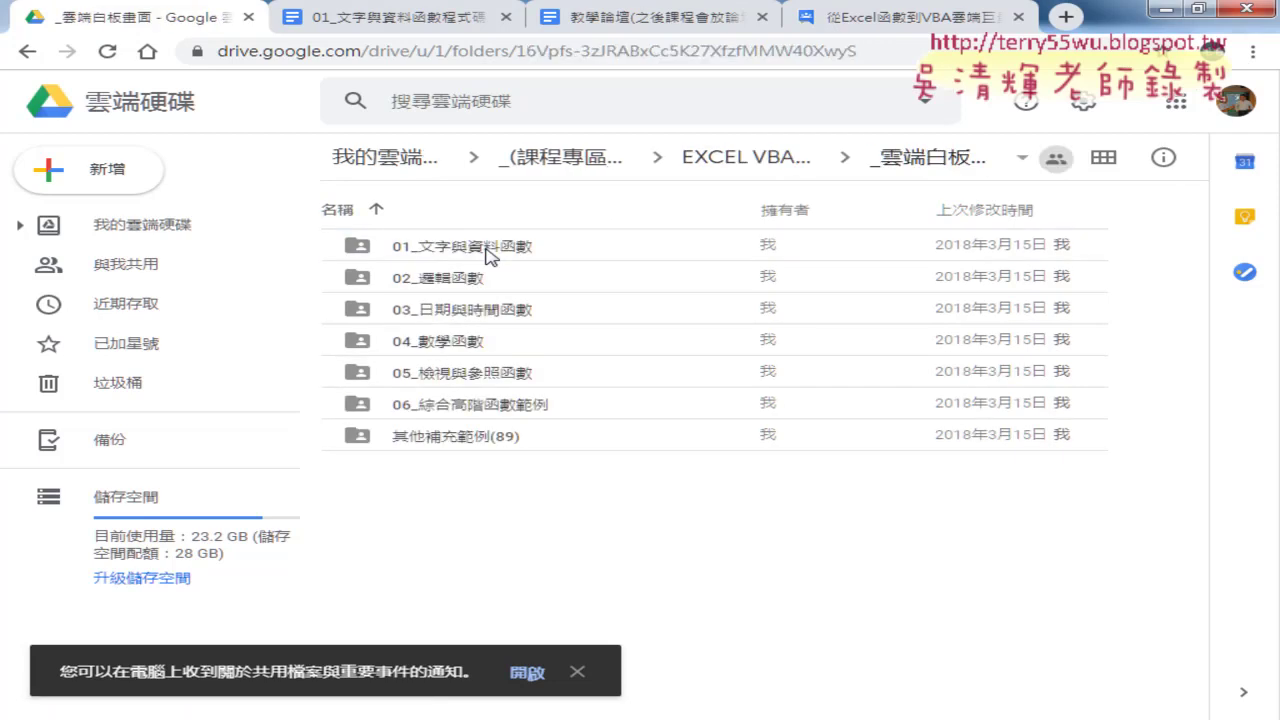
pyautogui.doubleClick(488, 252)
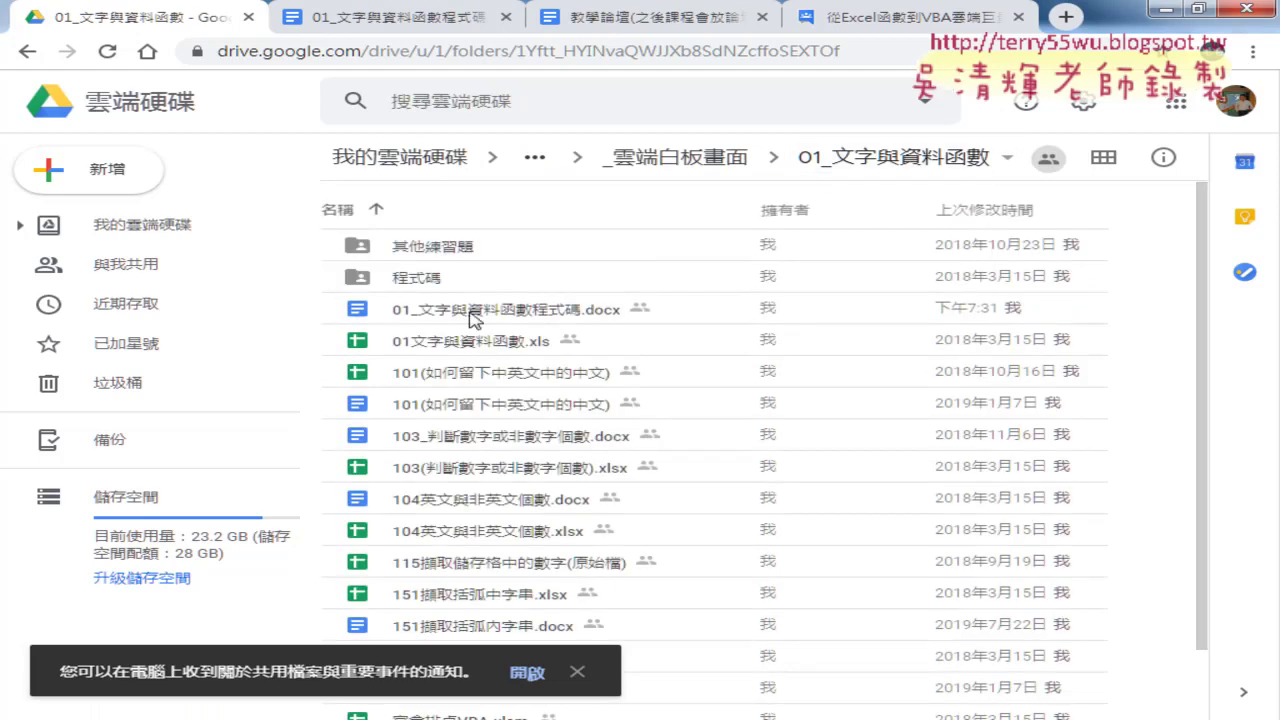
# Step: Select 01_文字與資料函數程式碼.docx in list view and bring up the already-open document
pyautogui.click(475, 320)
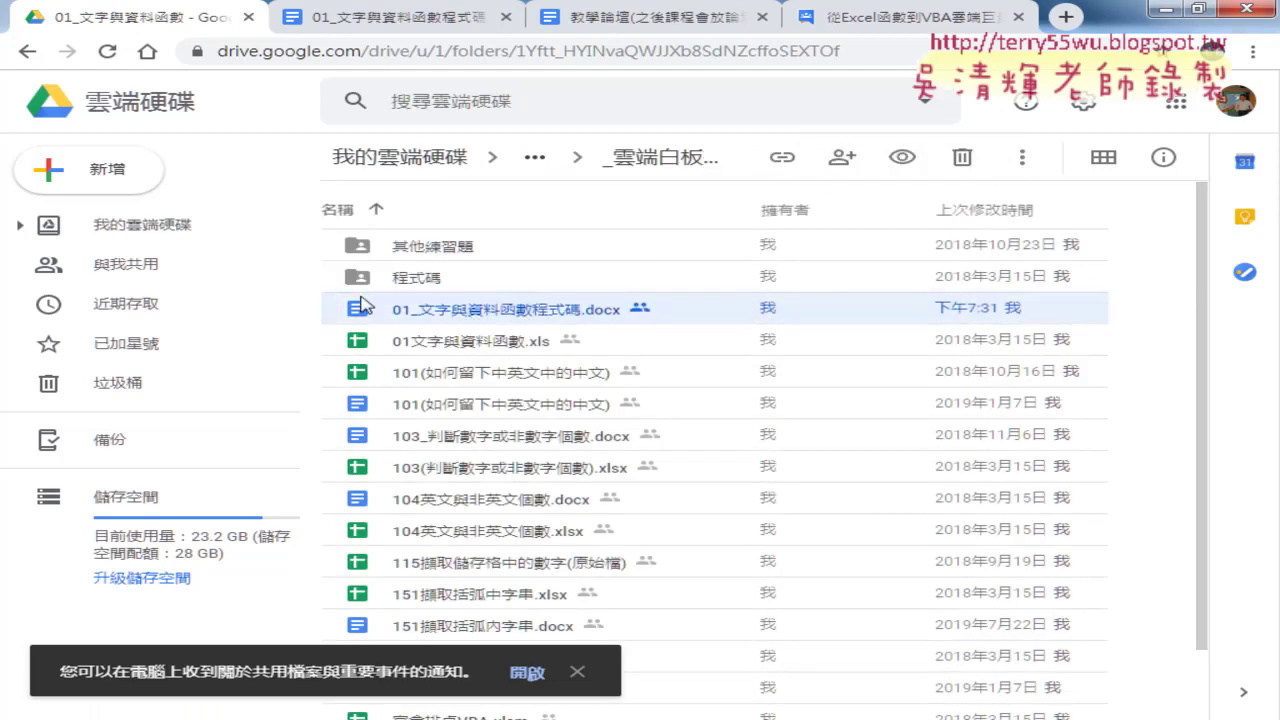
pyautogui.click(1112, 157)
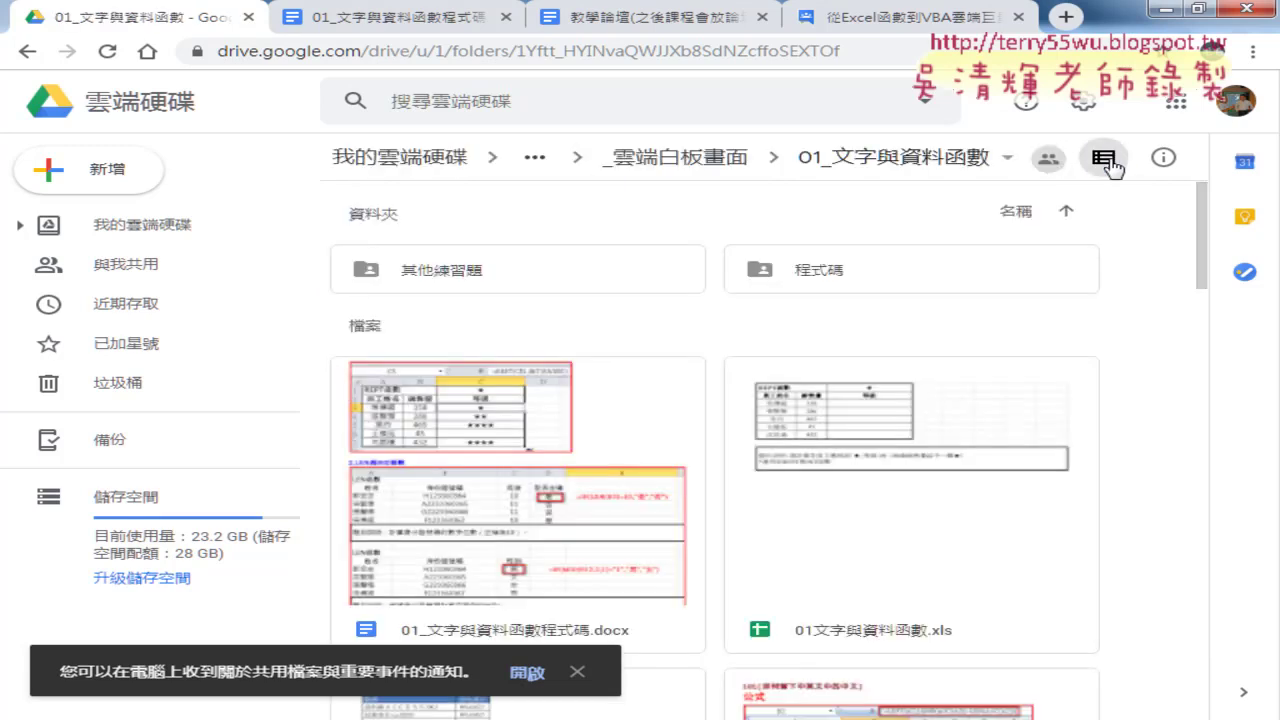
pyautogui.click(1105, 160)
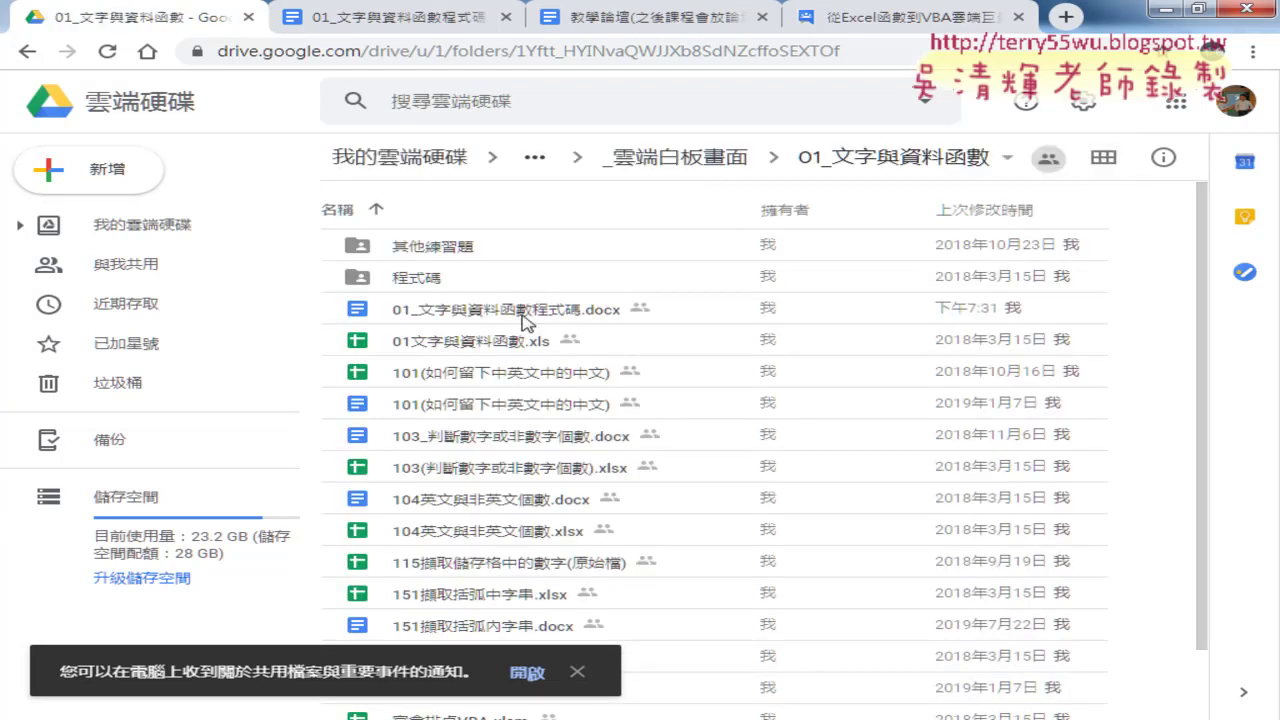
pyautogui.click(524, 316)
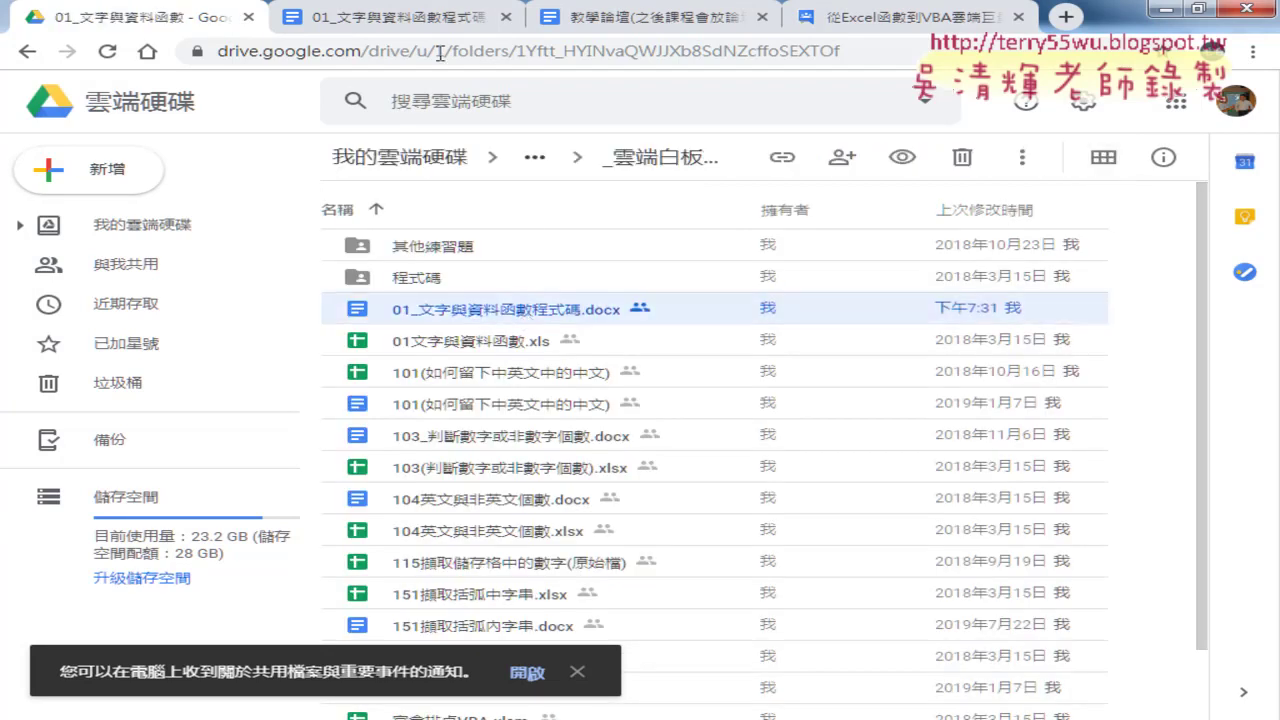
pyautogui.click(420, 30)
pyautogui.moveTo(1199, 288)
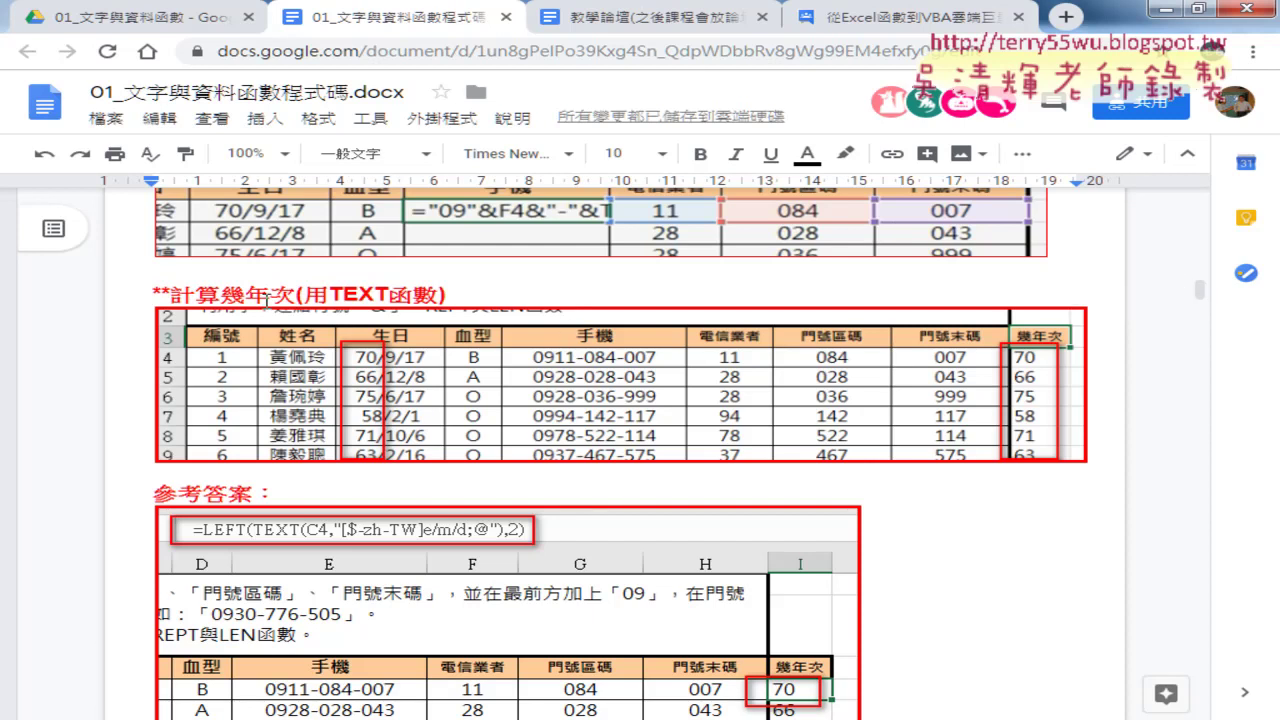
# Step: Highlight the 計算幾年次 heading, the LEFT(TEXT(...)) formula and 數字 in the conversion heading
pyautogui.moveTo(196, 294); pyautogui.dragTo(271, 294)
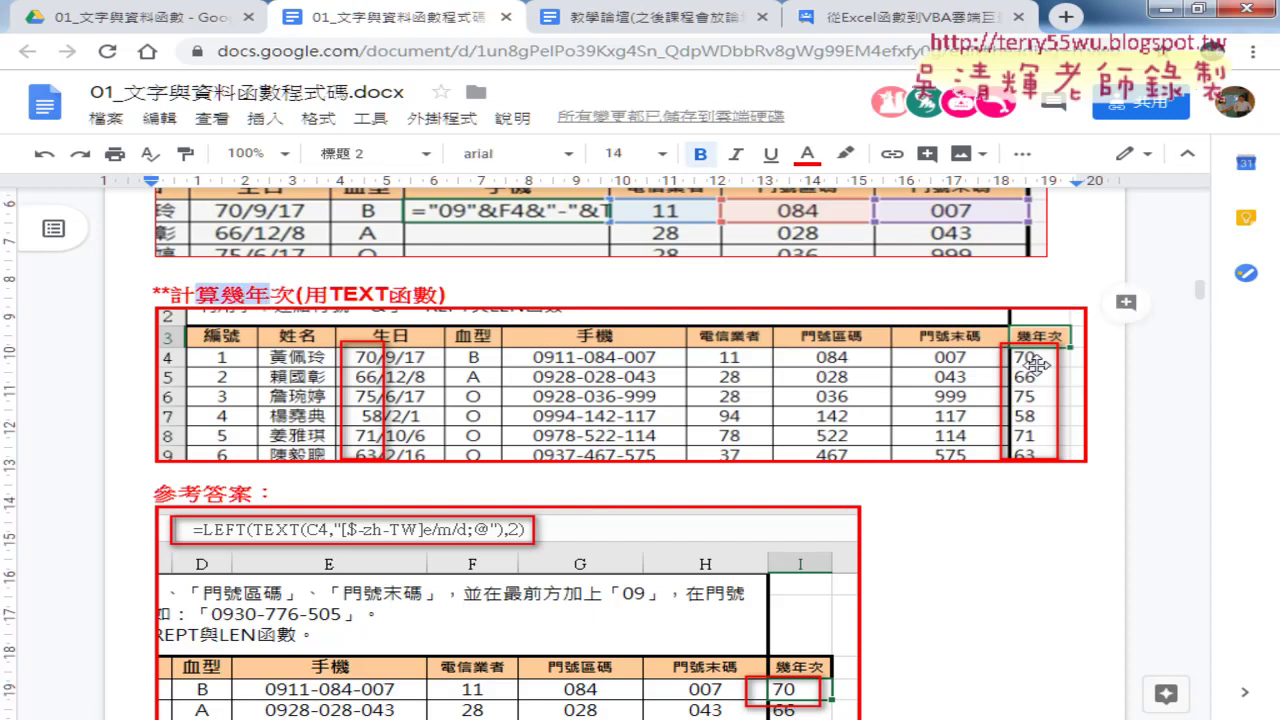
pyautogui.scroll(-2, 268, 340)
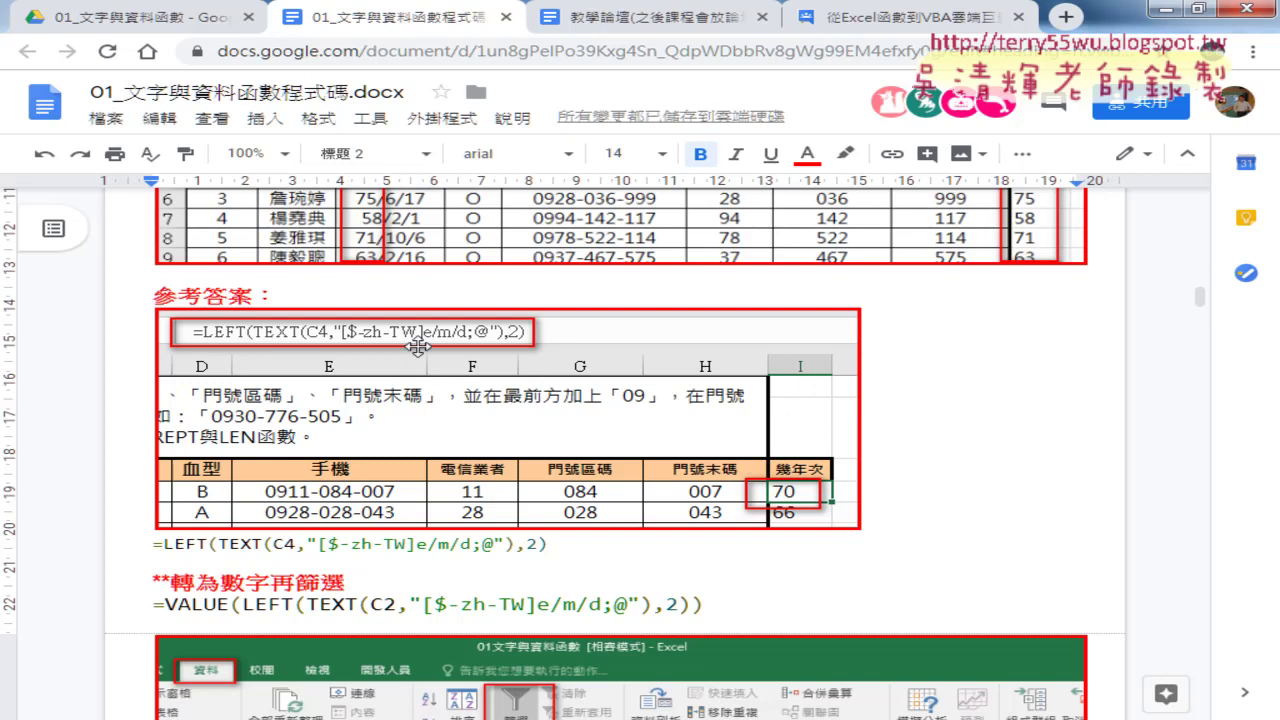
pyautogui.scroll(-2, 274, 354)
pyautogui.moveTo(152, 346); pyautogui.dragTo(534, 362)
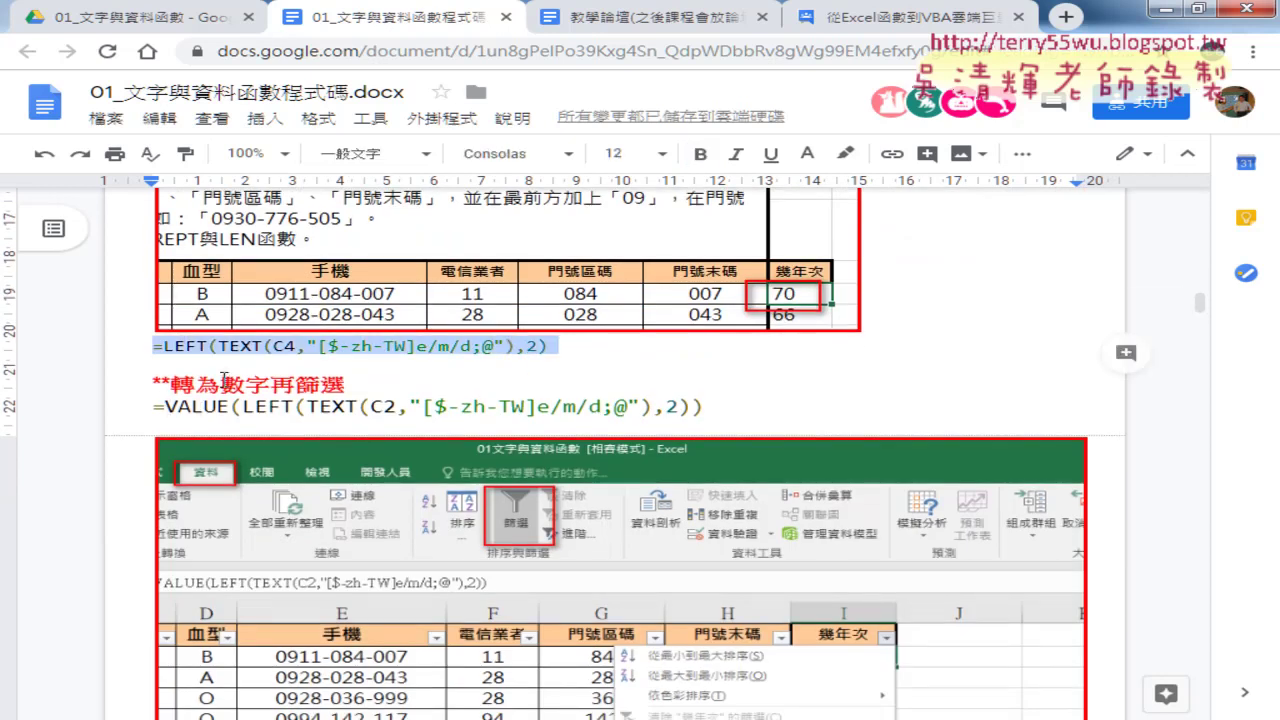
pyautogui.moveTo(224, 379); pyautogui.dragTo(272, 379)
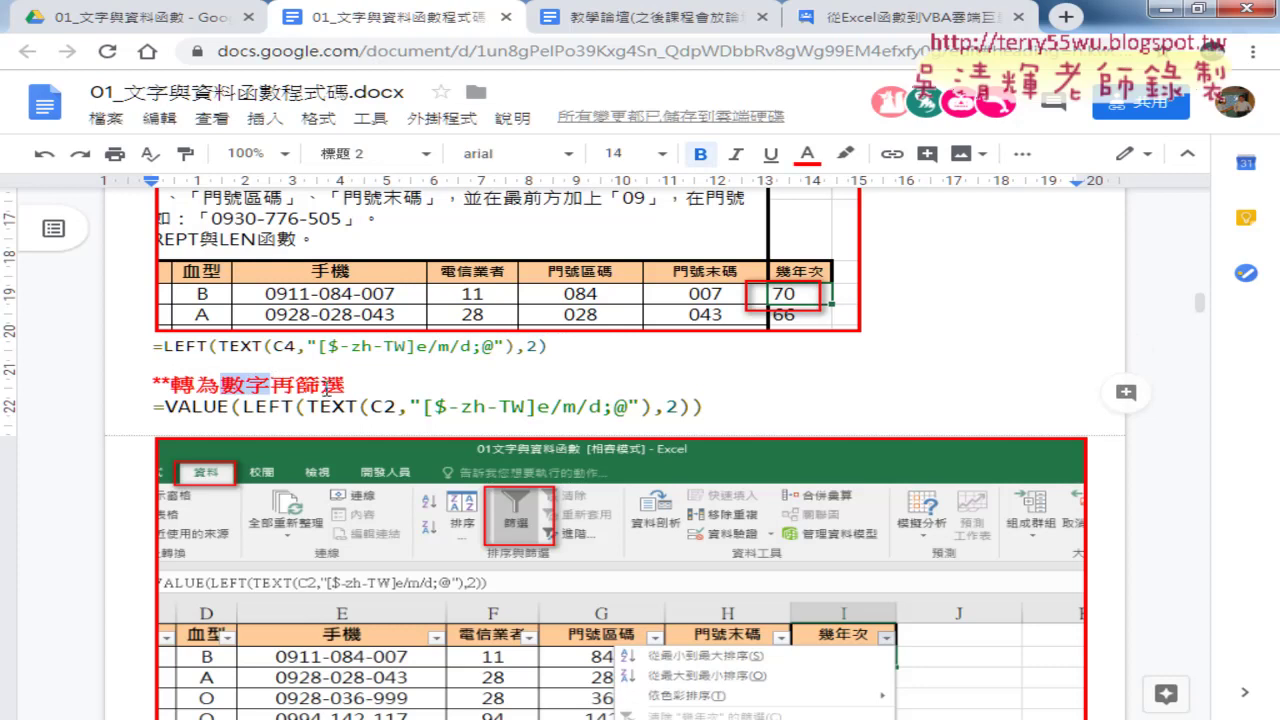
# Step: Scroll past the VALUE and filter screenshots to the 樞紐分析表與圖 section
pyautogui.scroll(-1, 500, 400)
pyautogui.scroll(-2, 500, 210)
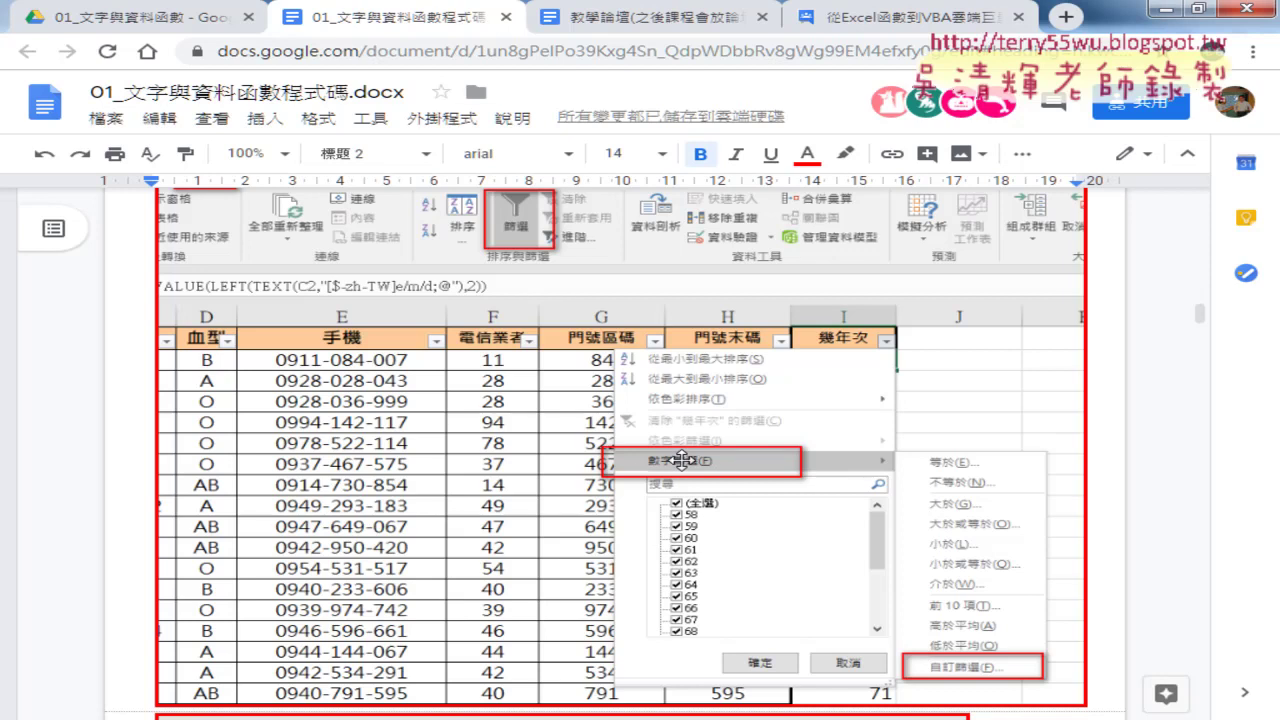
pyautogui.scroll(-3, 682, 460)
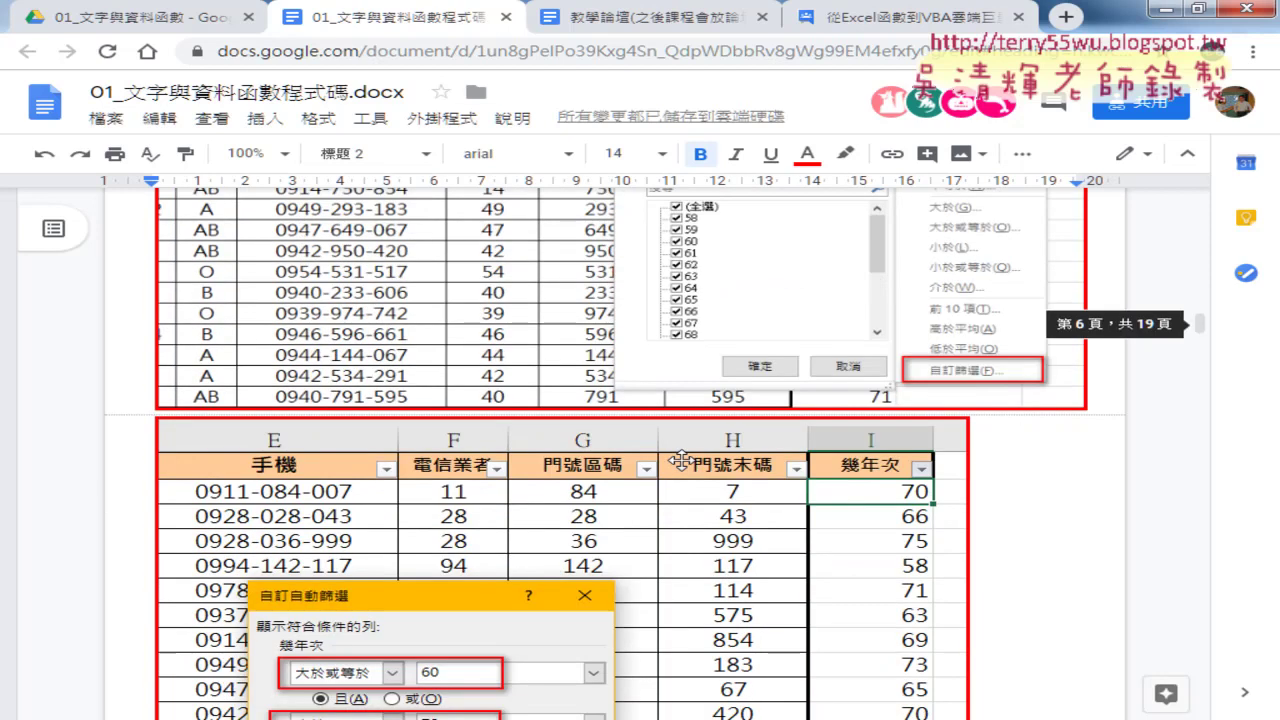
pyautogui.scroll(-2, 682, 460)
pyautogui.scroll(-1, 682, 460)
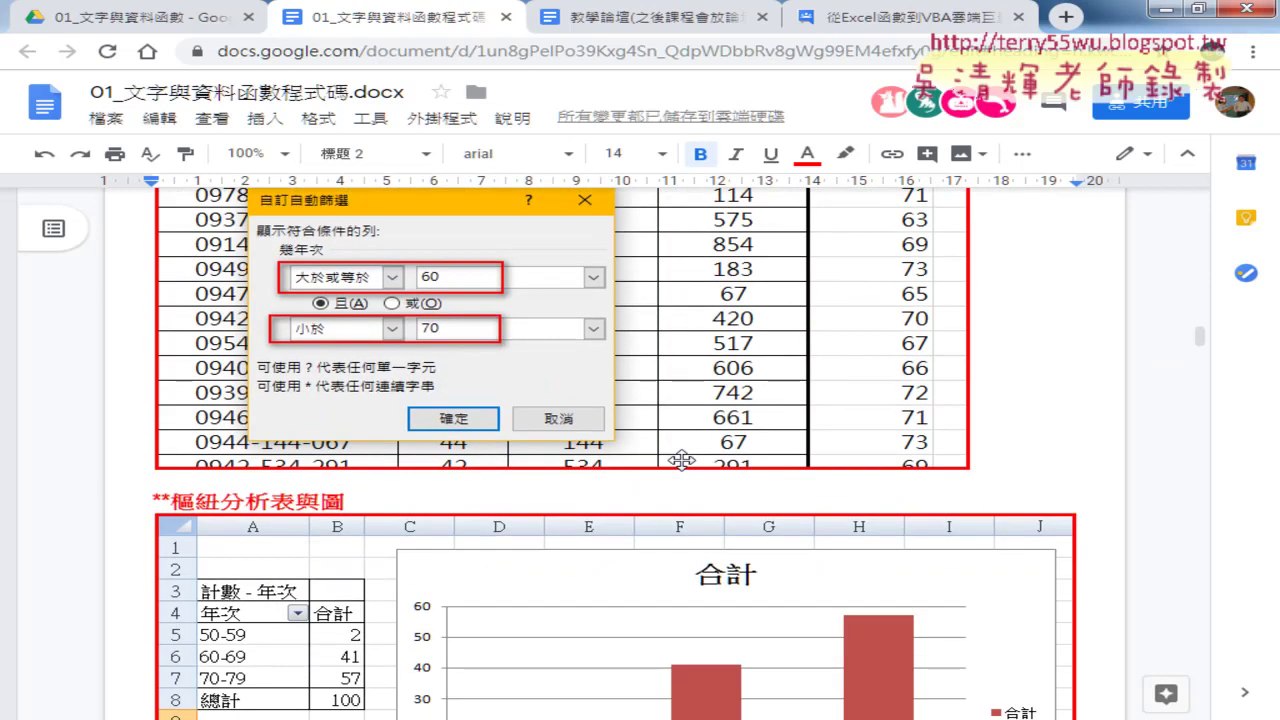
pyautogui.scroll(-2, 662, 458)
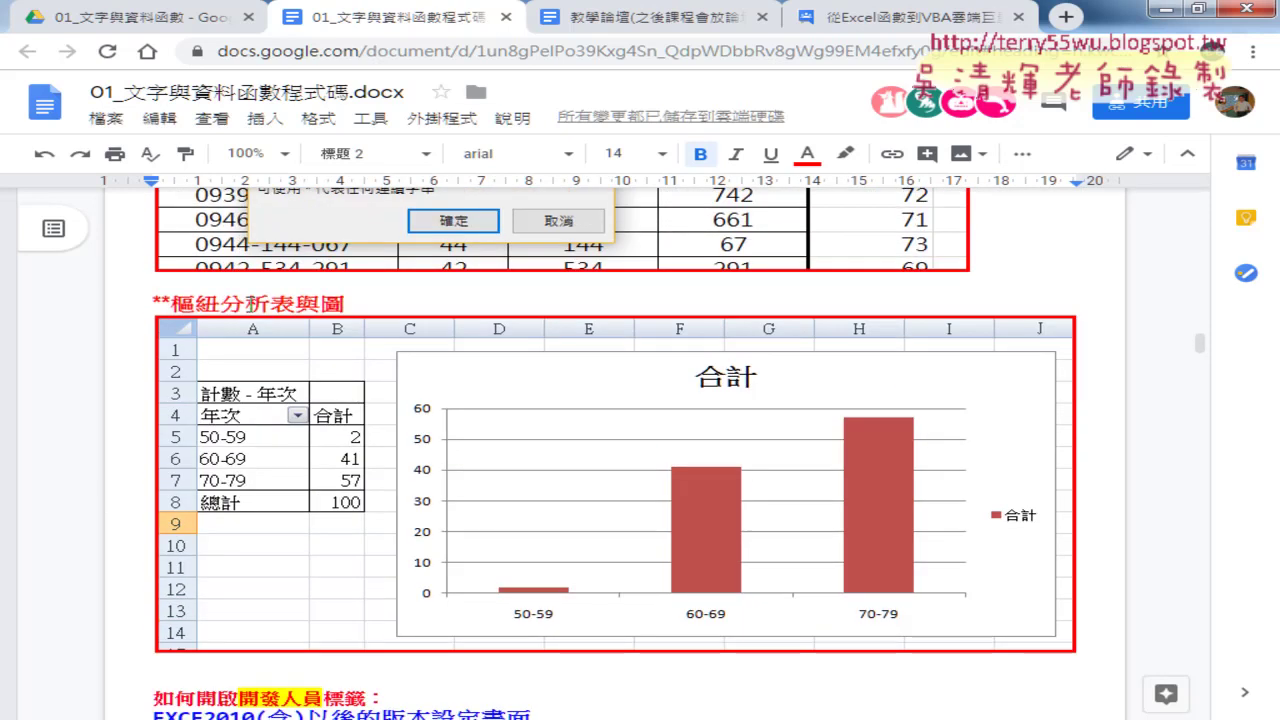
pyautogui.write('析')
pyautogui.moveTo(296, 303); pyautogui.dragTo(171, 303)
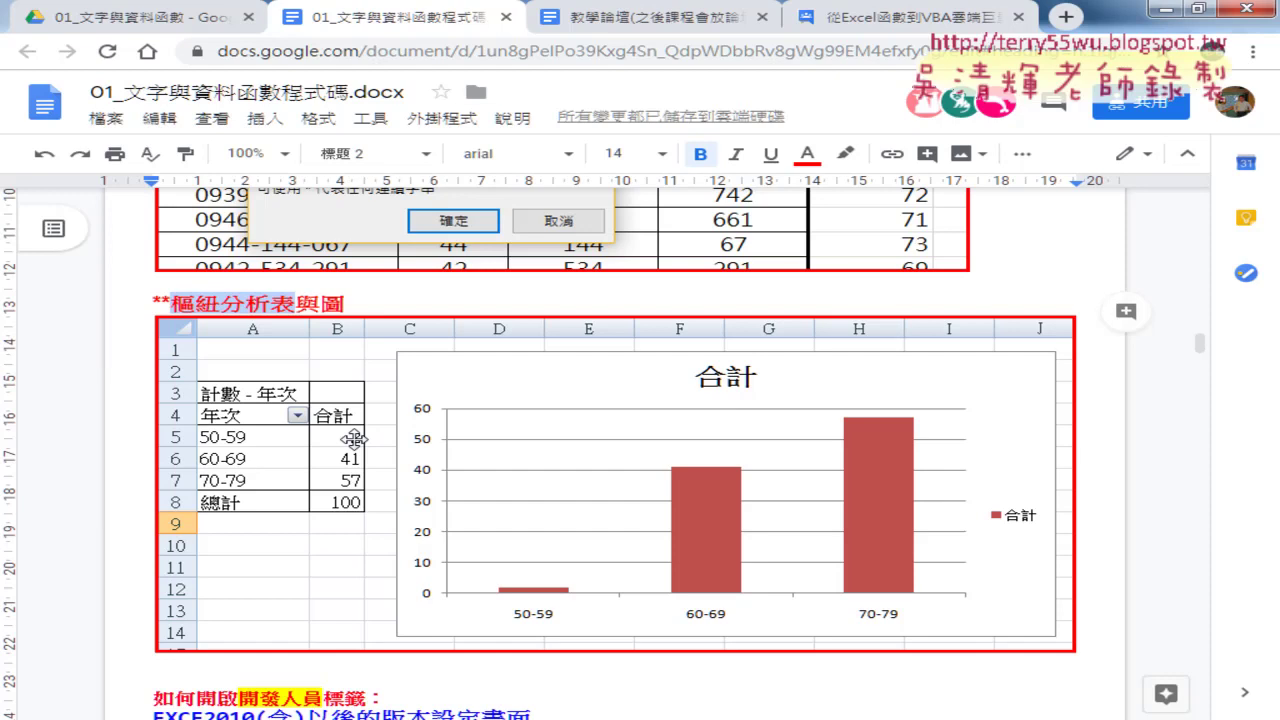
# Step: Switch to the 01文字與資料函數.xls workbook, check the 年次 column I, and put the cursor inside the data
pyautogui.hotkey('alt', 'Tab')
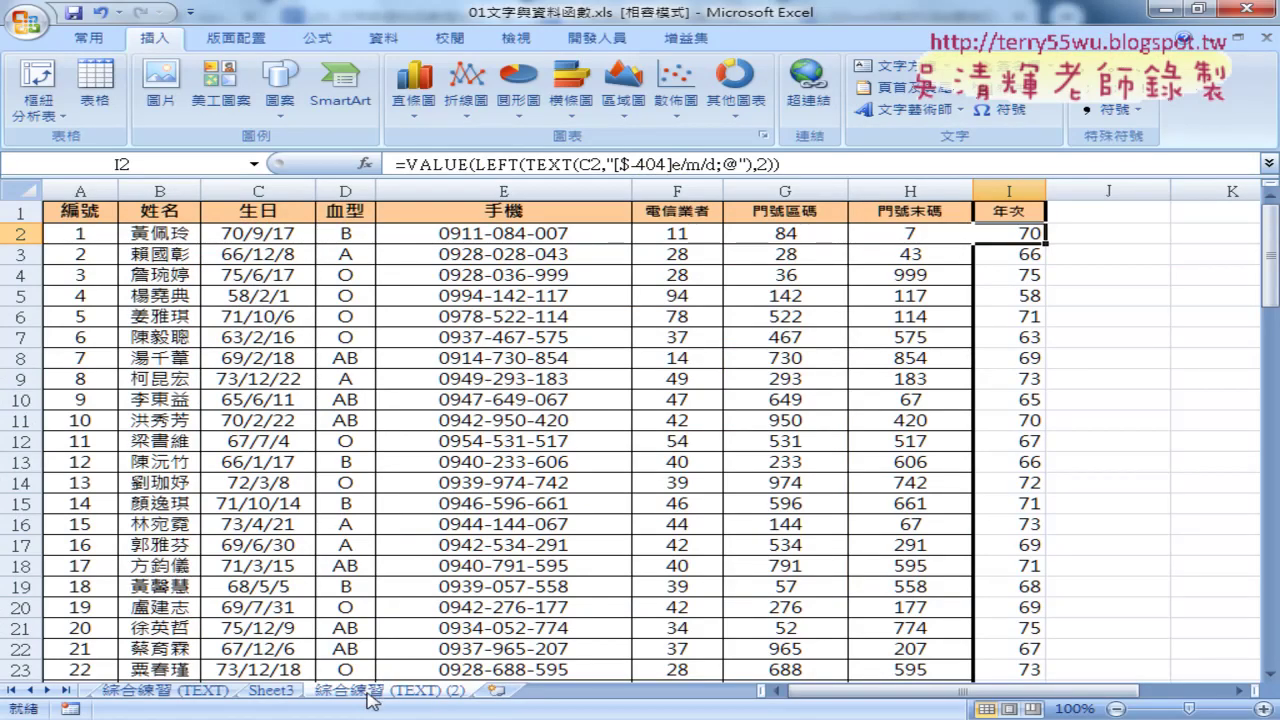
pyautogui.click(432, 282)
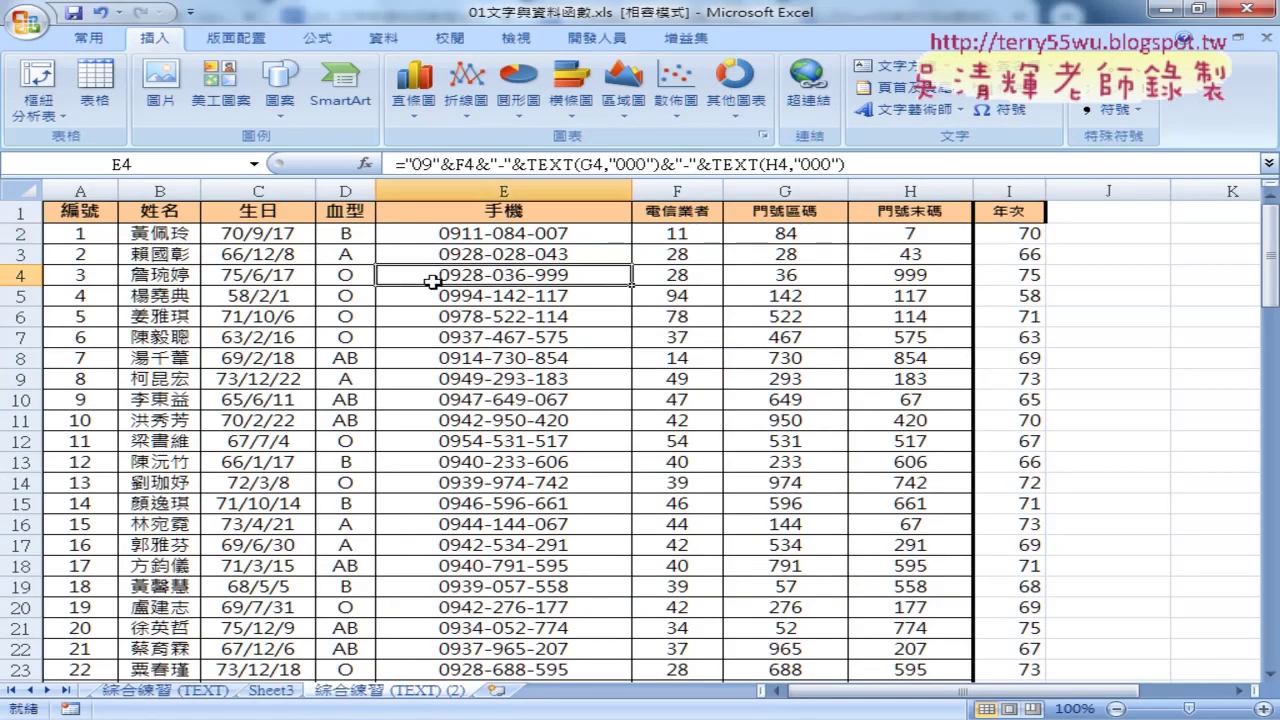
pyautogui.click(1015, 187)
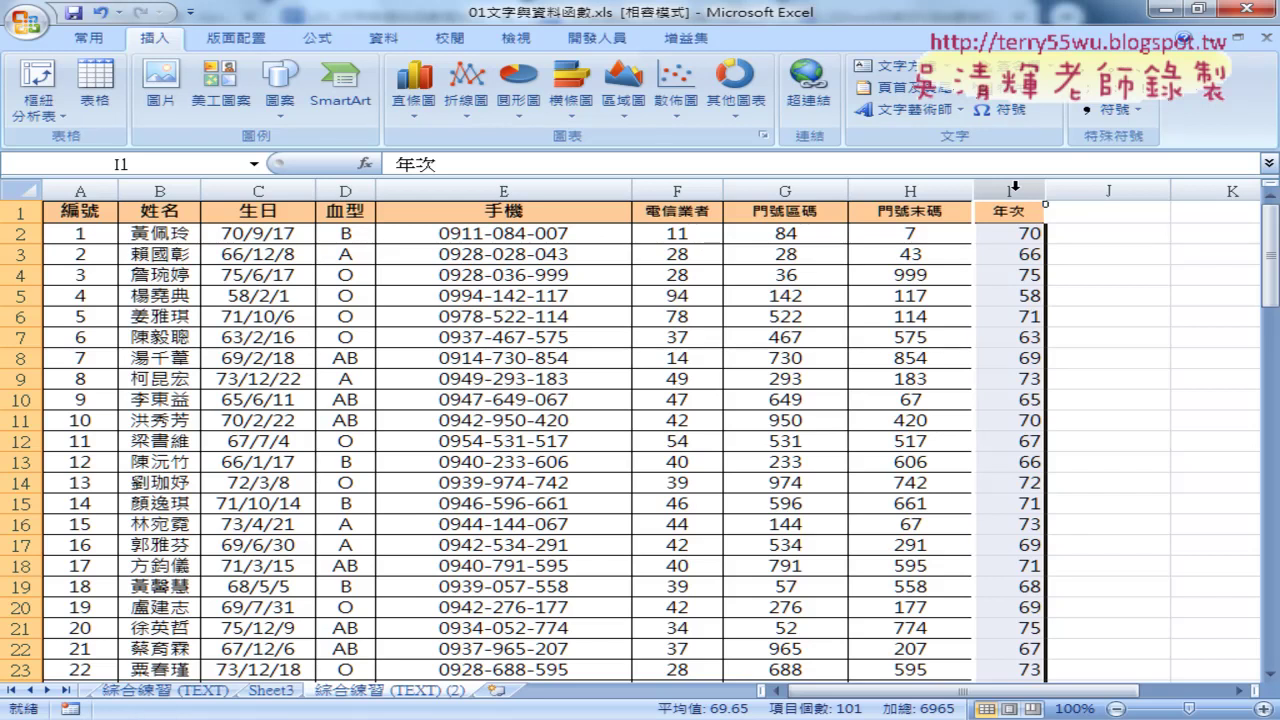
pyautogui.click(570, 251)
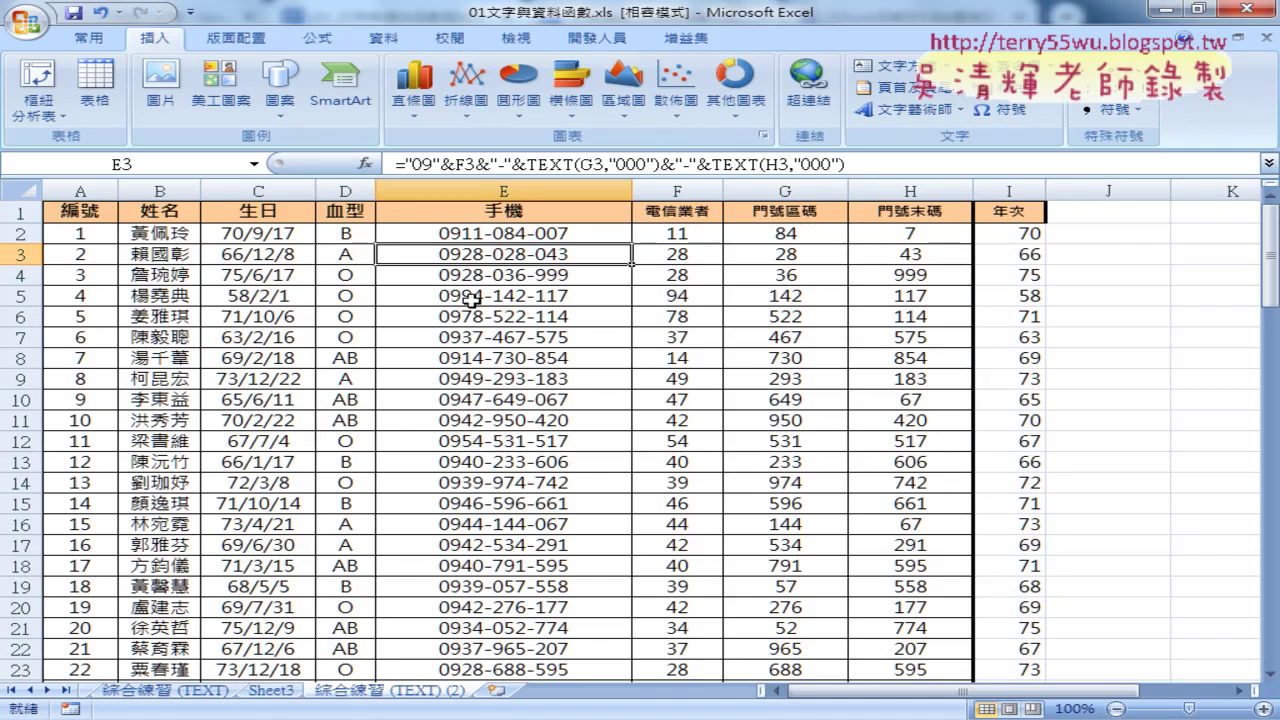
# Step: Insert a pivot table from range A1:I101 onto a new worksheet, Sheet4
pyautogui.click(38, 88)
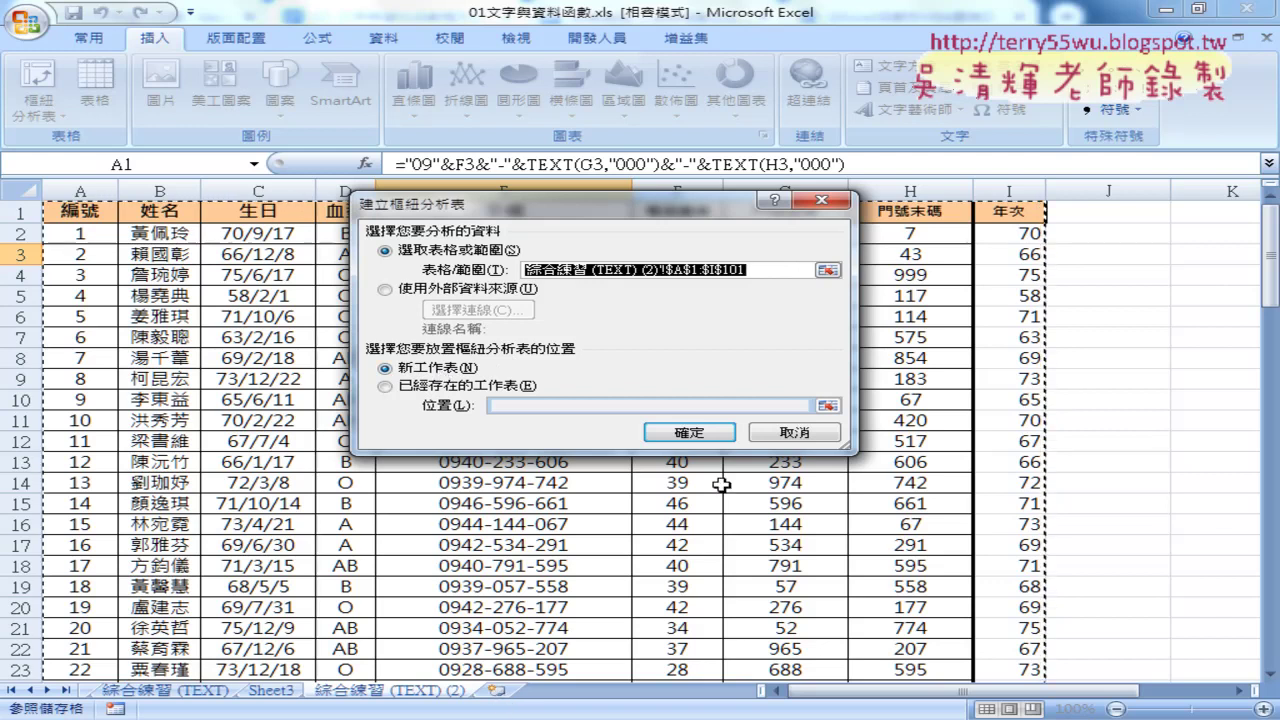
pyautogui.click(690, 433)
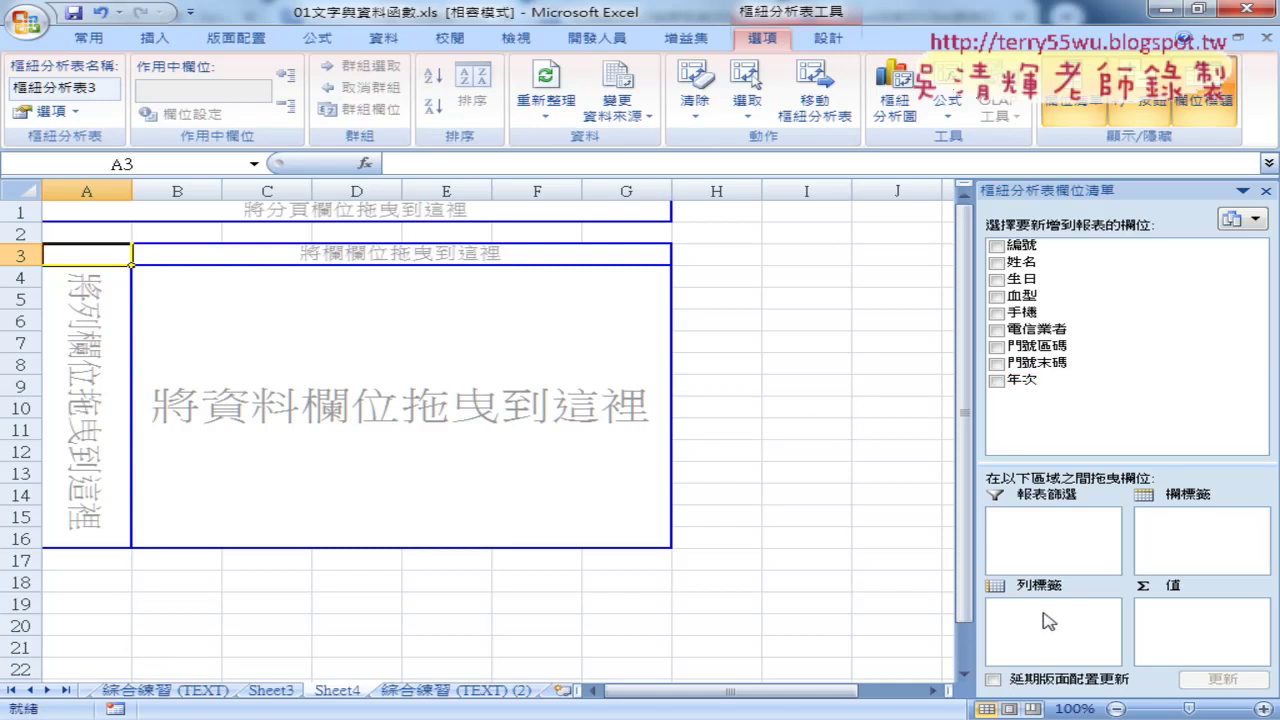
# Step: Put 年次 in Row Labels and Values, giving counts 2, 41, 57 for 50-59, 60-69, 70-79
pyautogui.moveTo(1022, 380); pyautogui.dragTo(1035, 625)
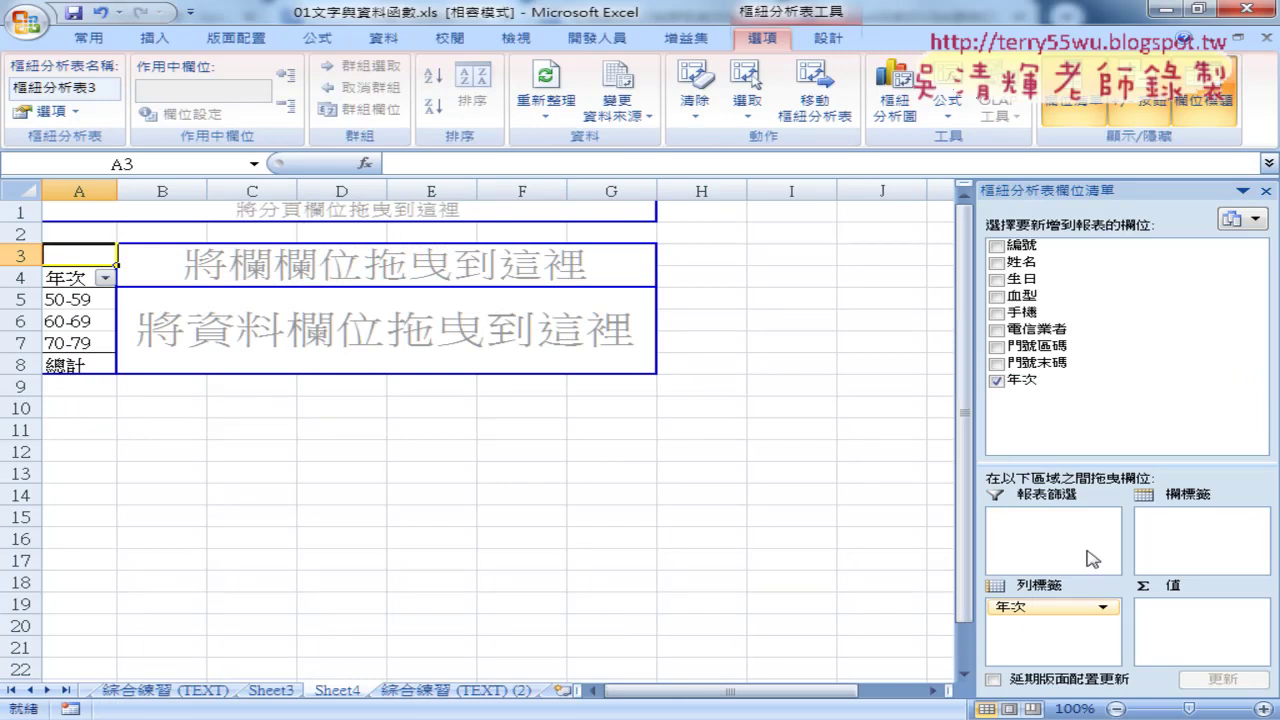
pyautogui.moveTo(1120, 380)
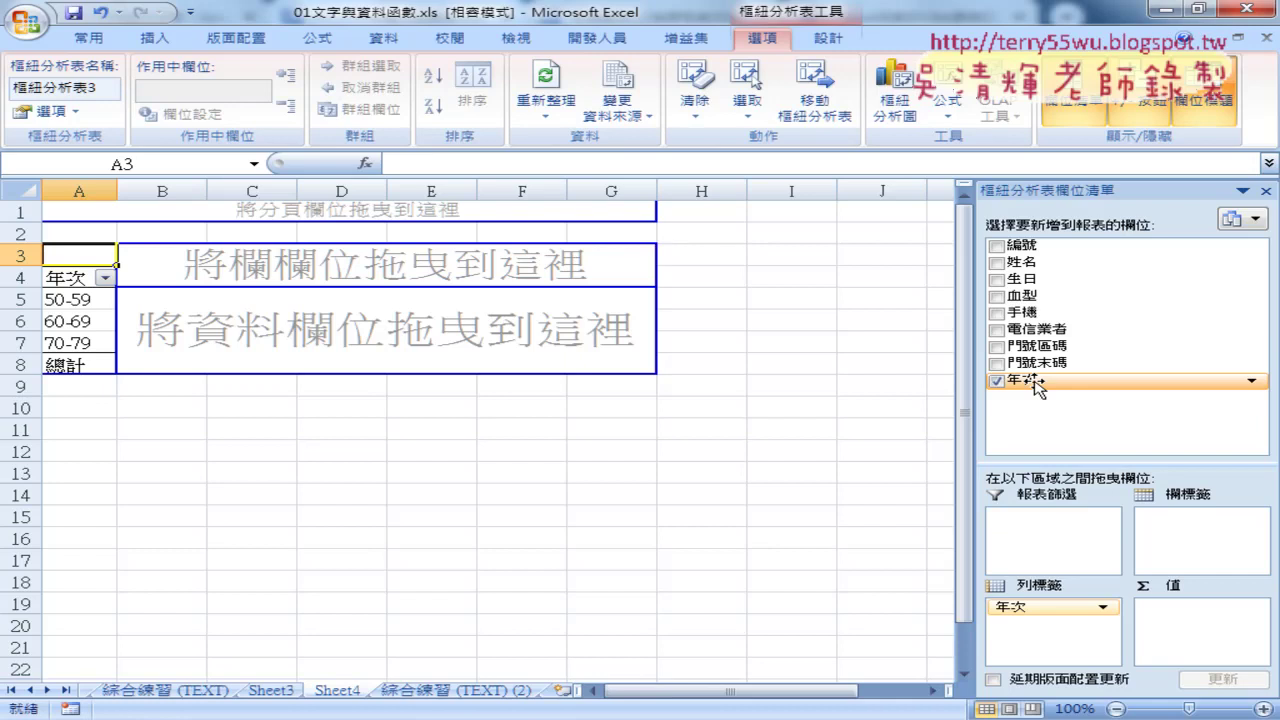
pyautogui.moveTo(1037, 388); pyautogui.dragTo(1191, 606)
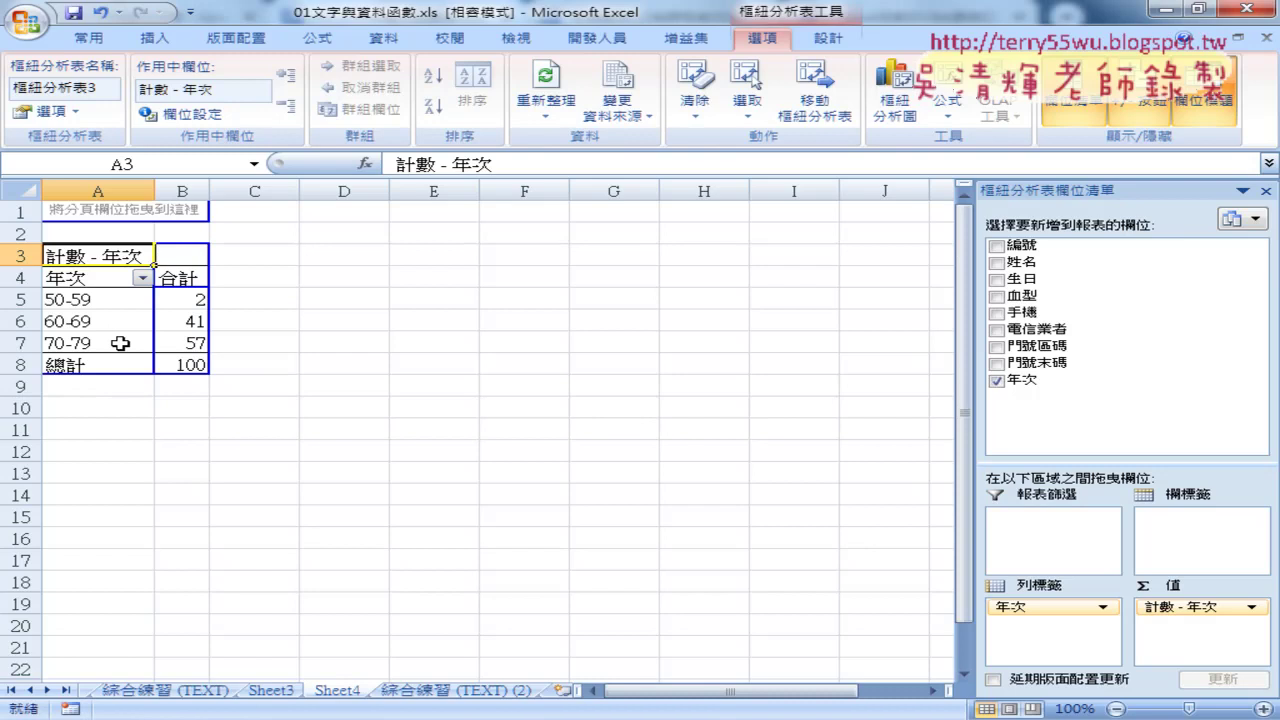
# Step: Ungroup the 年次 ranges so each year (58, 59, 60…) gets its own count
pyautogui.rightClick(108, 302)
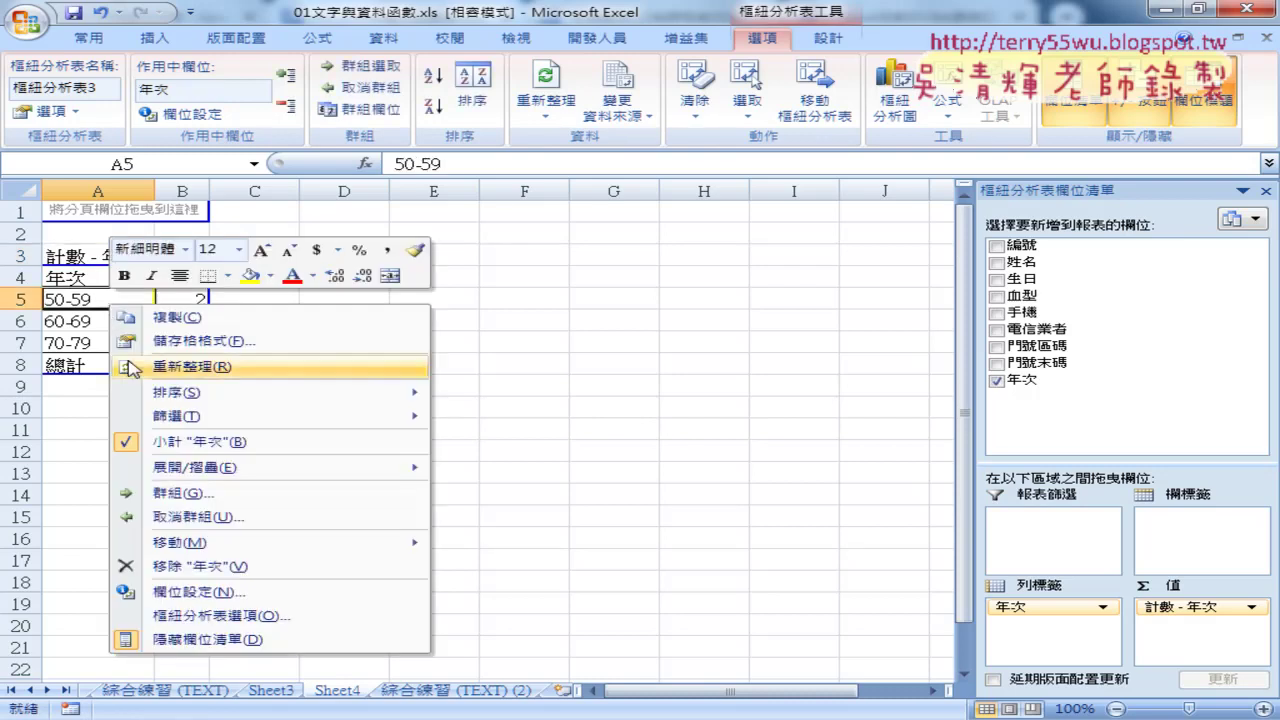
pyautogui.click(200, 517)
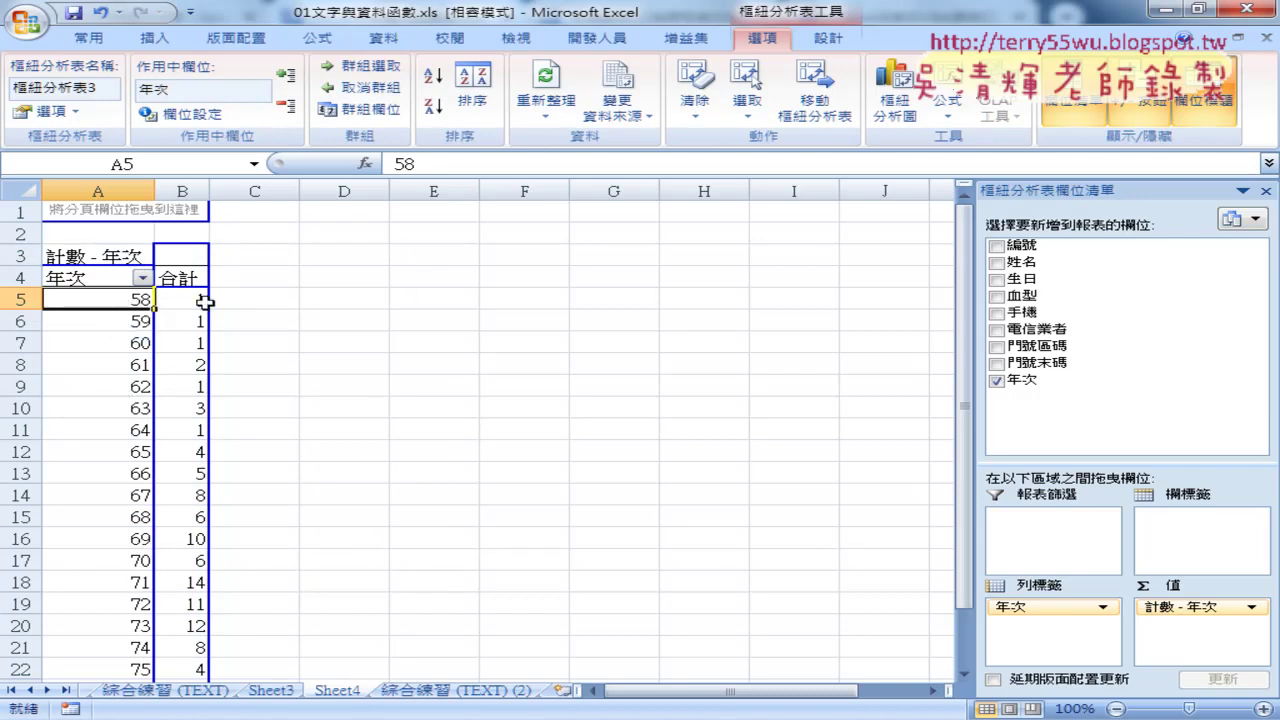
pyautogui.click(1222, 608)
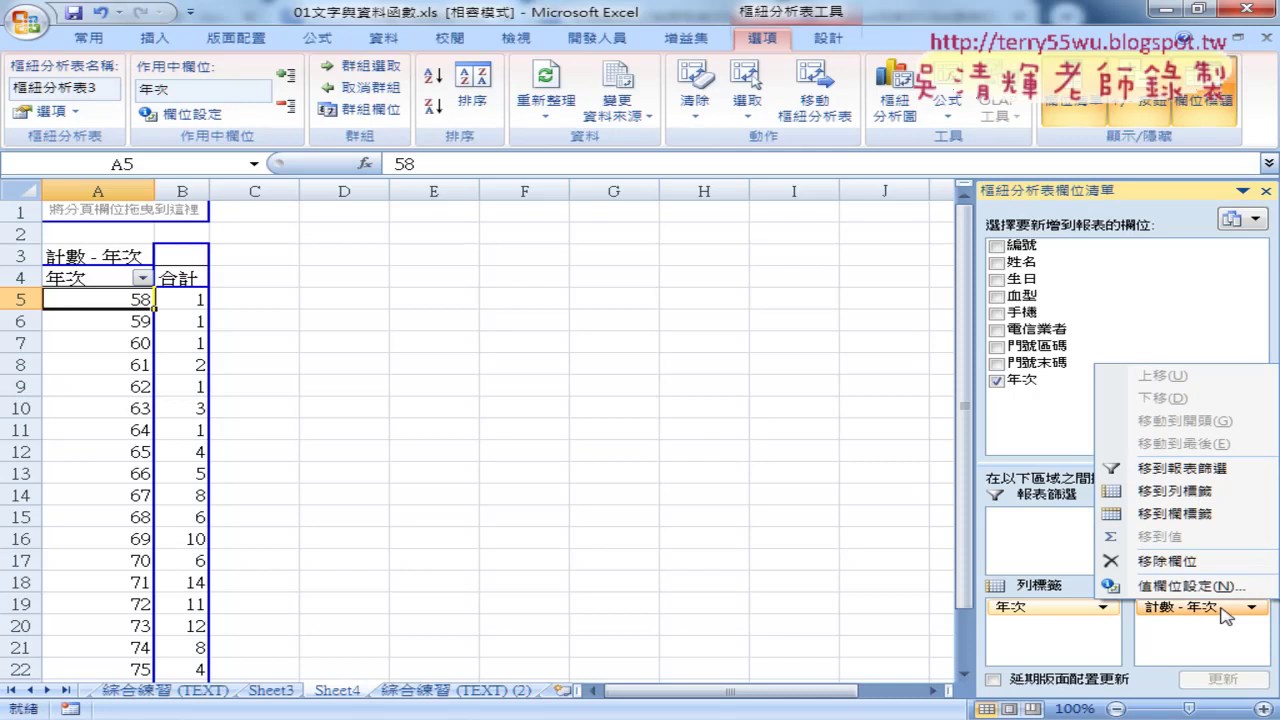
pyautogui.click(1190, 586)
pyautogui.click(462, 340)
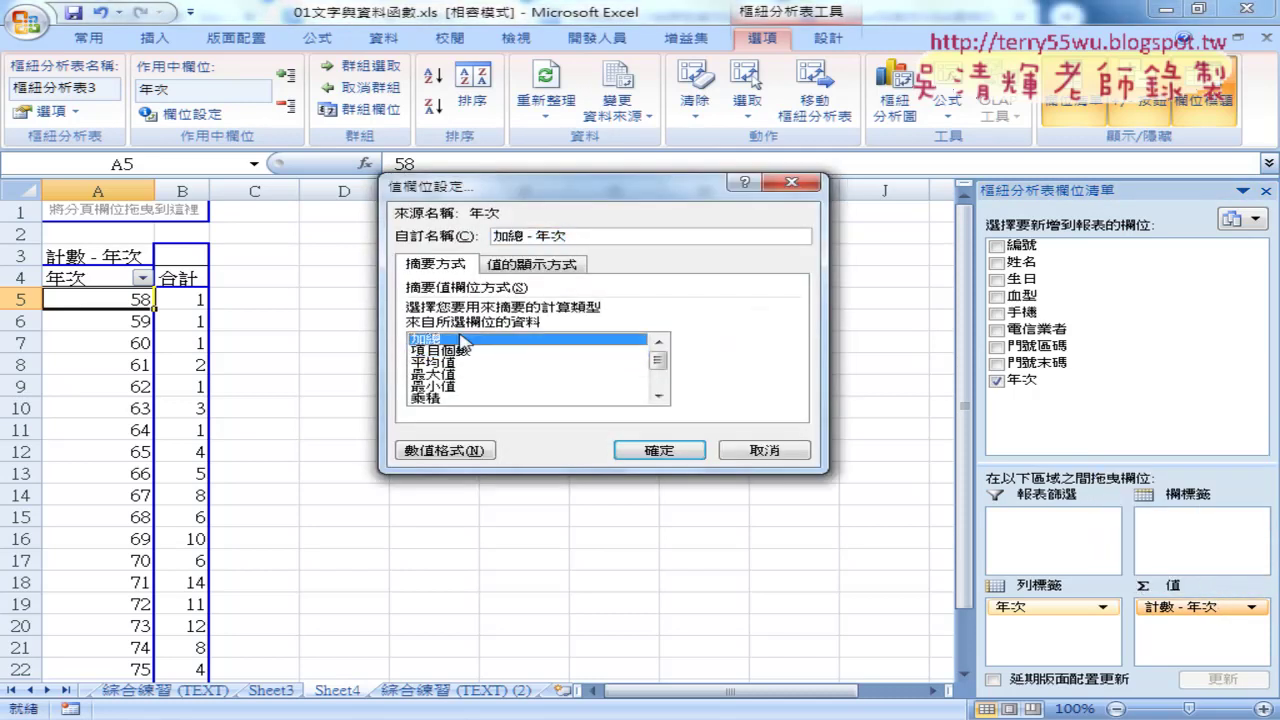
pyautogui.click(660, 449)
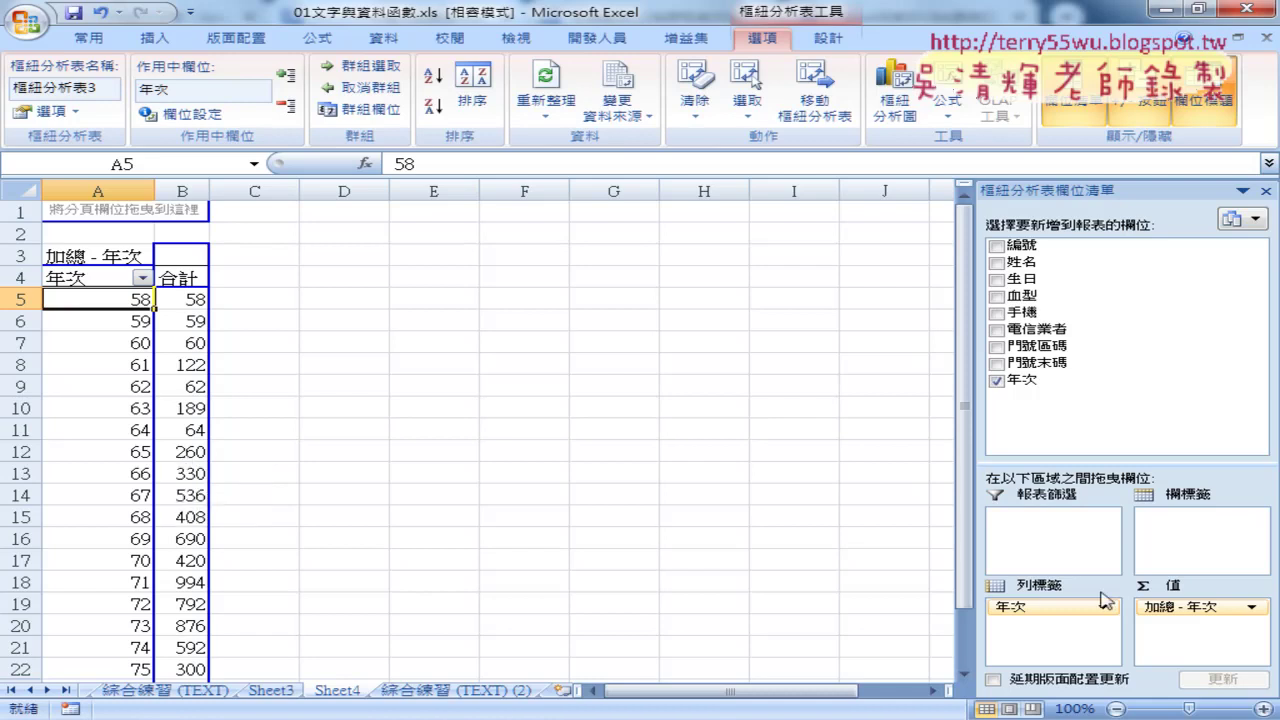
pyautogui.click(1251, 607)
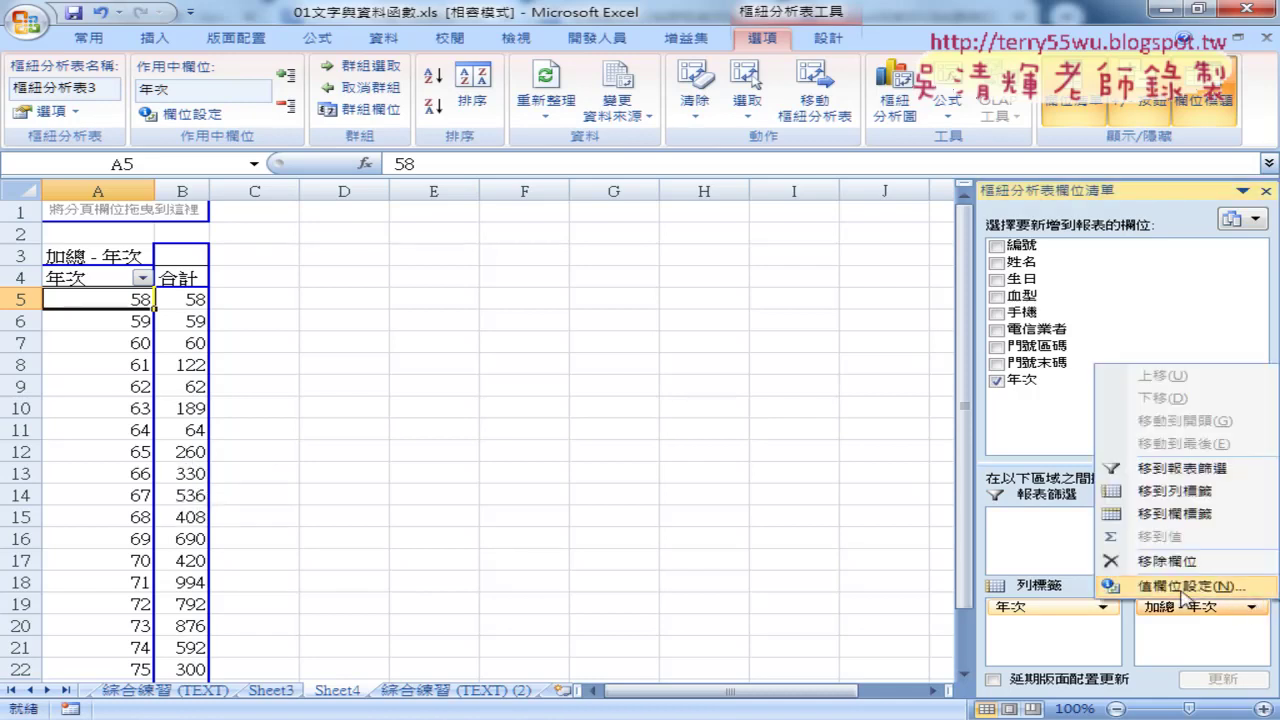
pyautogui.click(1170, 587)
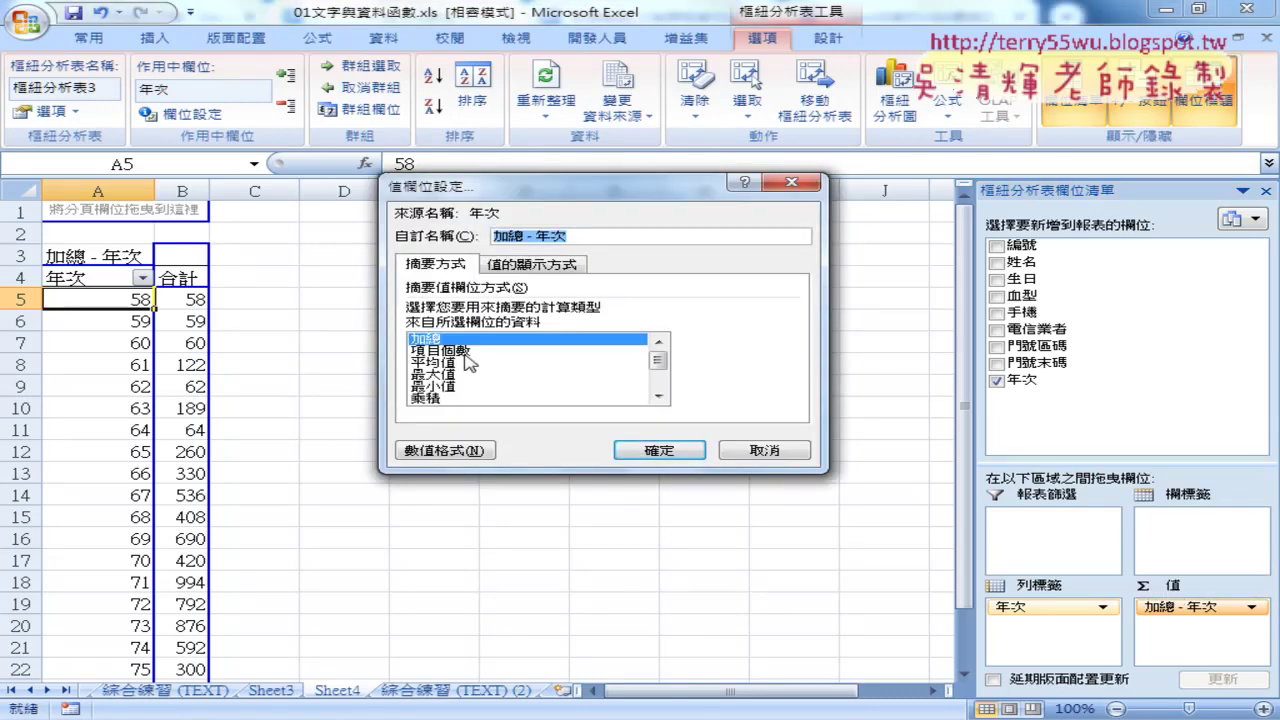
pyautogui.click(466, 352)
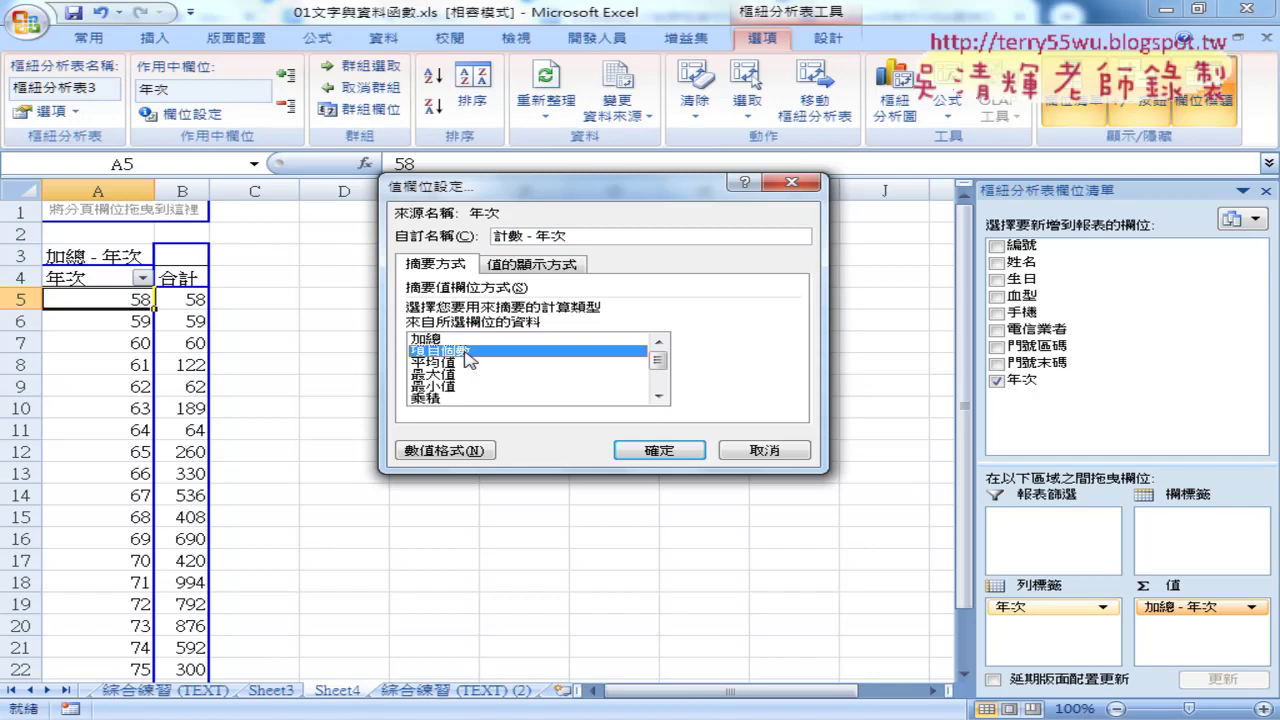
pyautogui.click(460, 340)
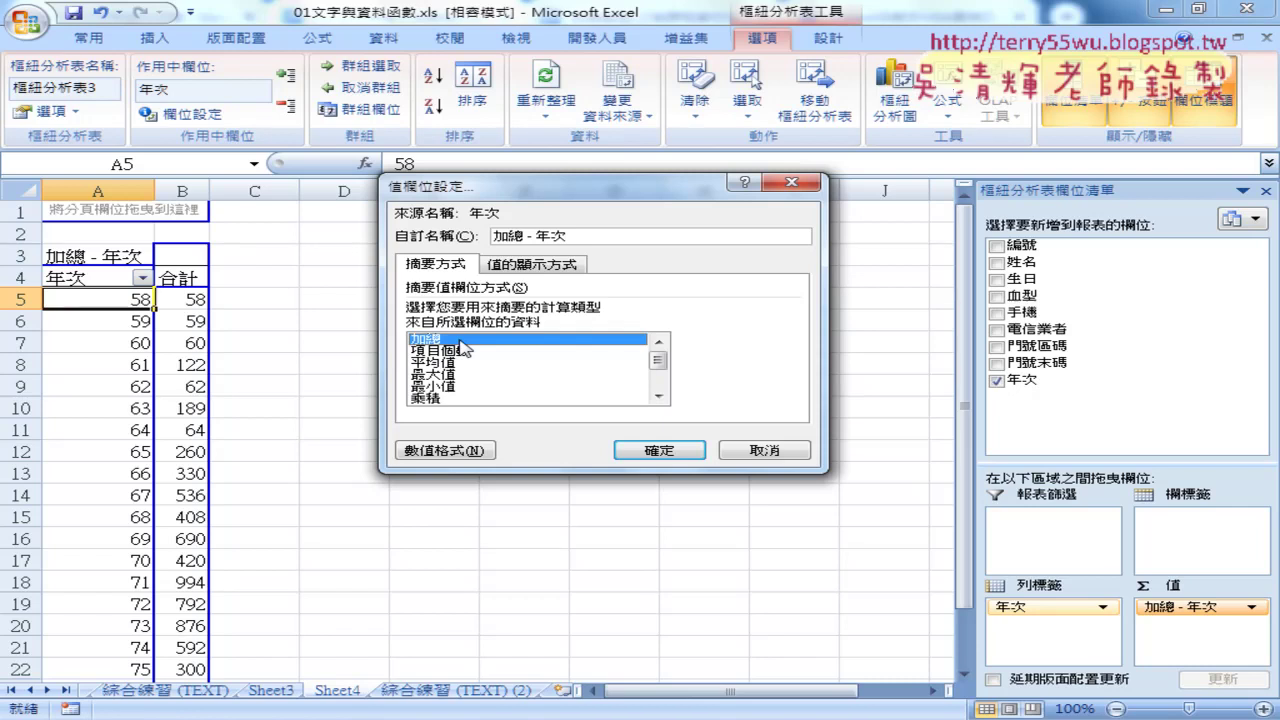
pyautogui.click(466, 352)
pyautogui.click(674, 455)
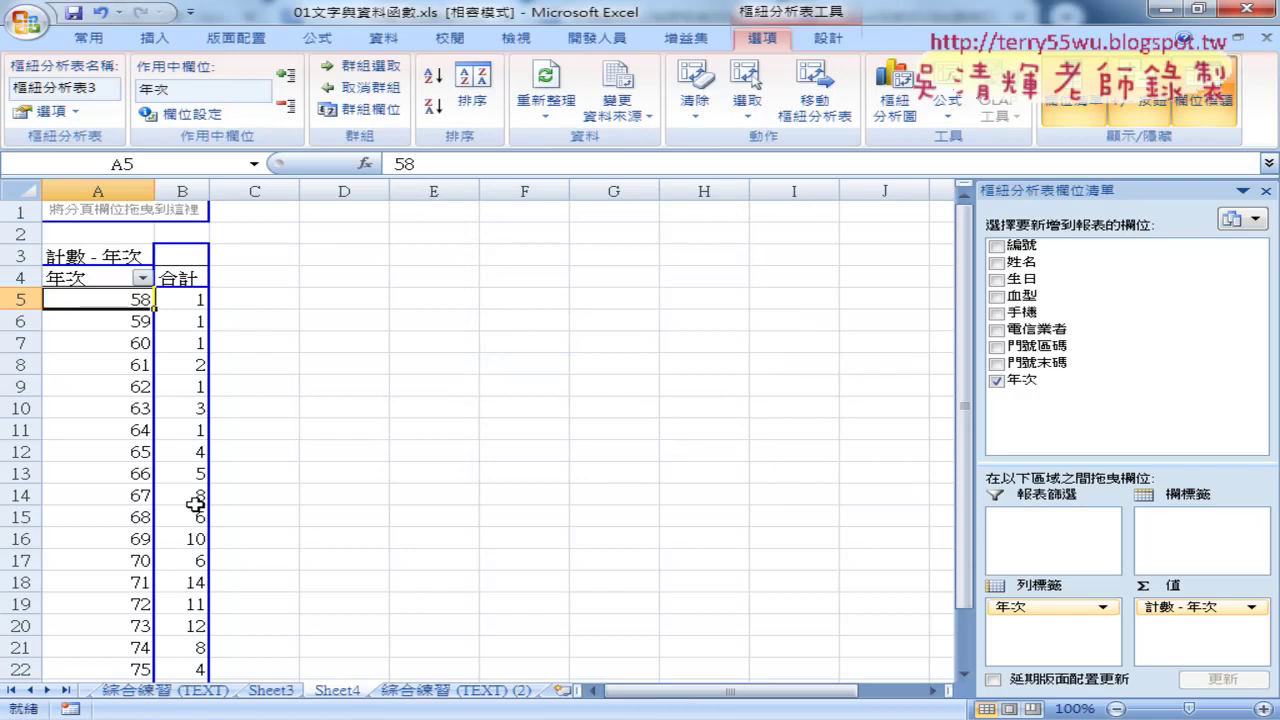
pyautogui.scroll(-2, 195, 504)
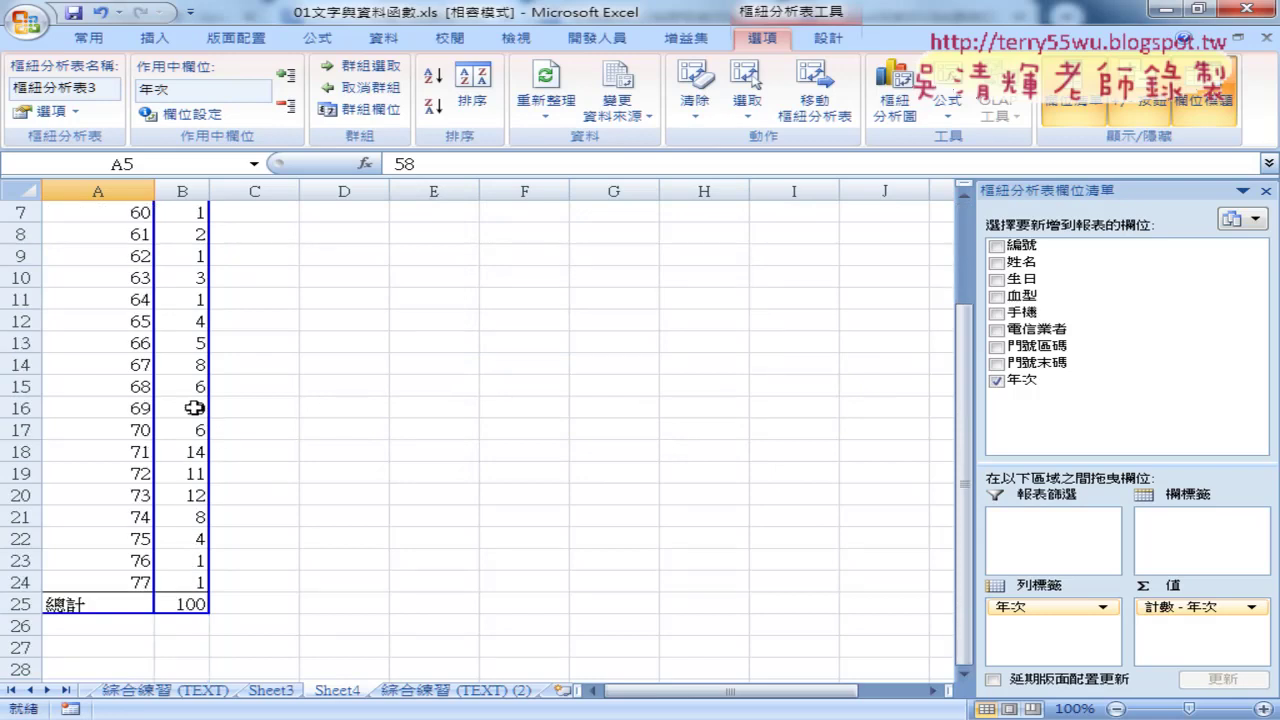
pyautogui.click(135, 408)
pyautogui.click(130, 452)
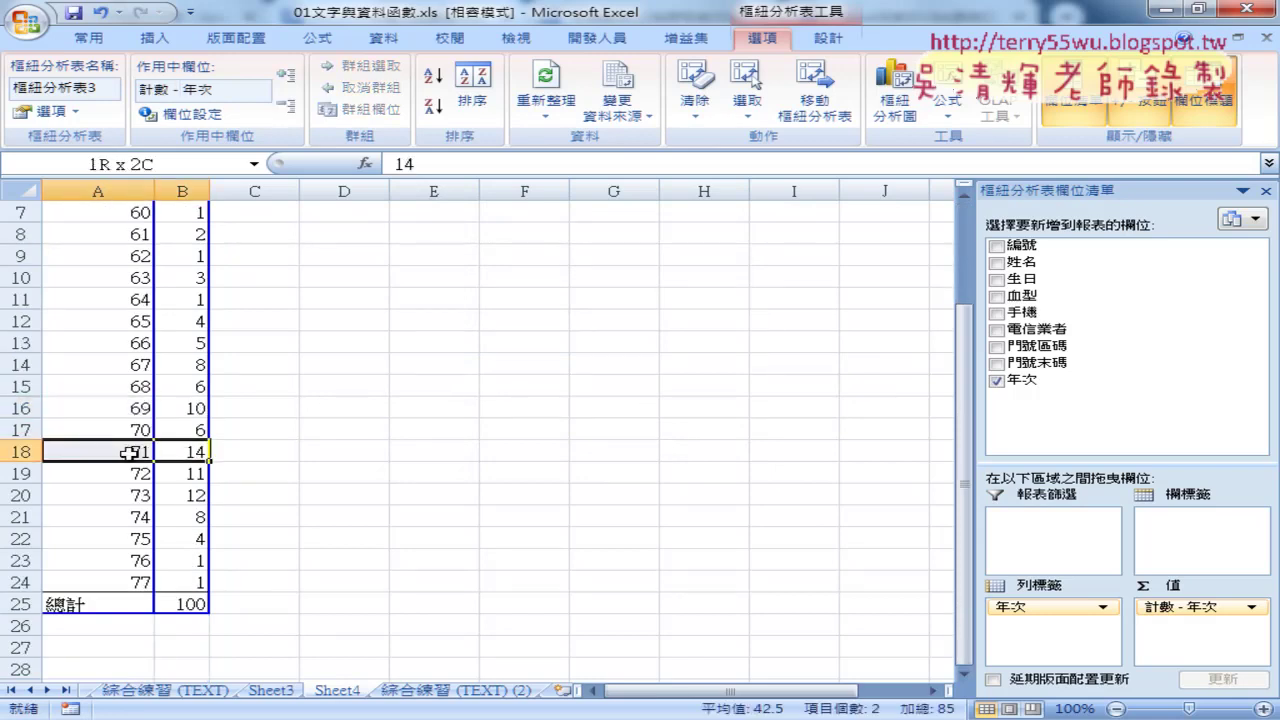
pyautogui.scroll(2, 371, 437)
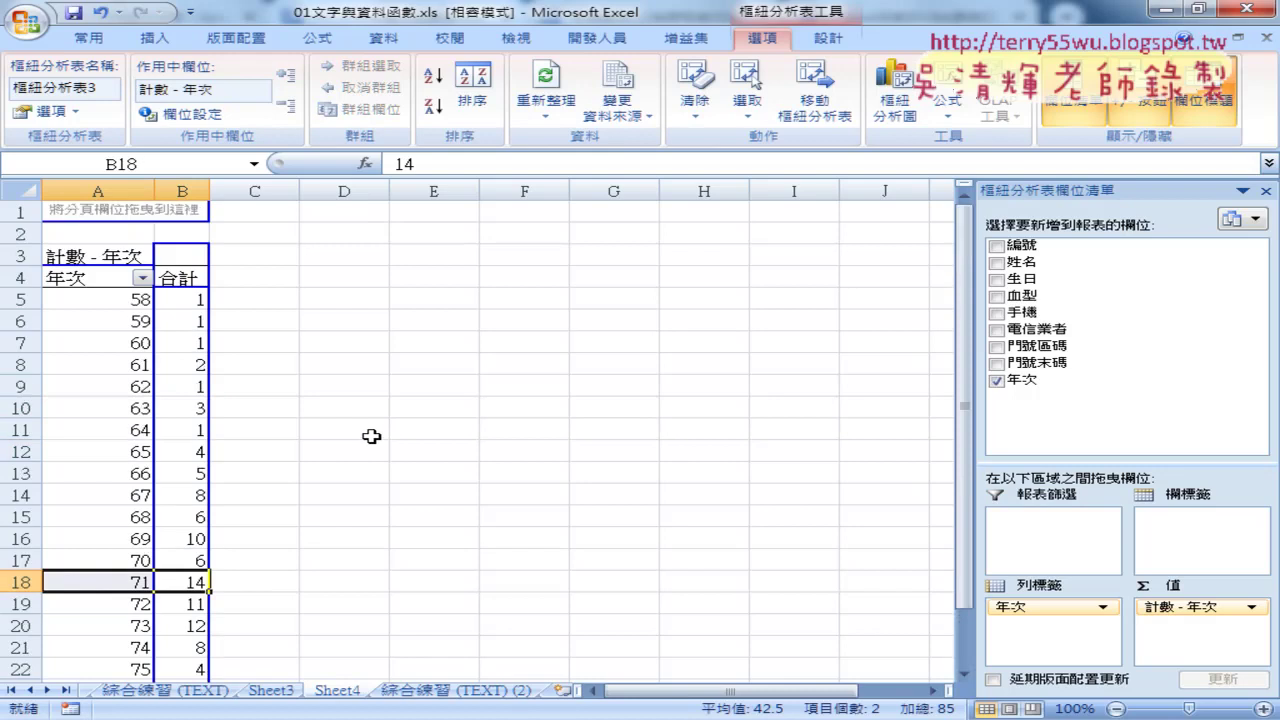
pyautogui.click(133, 300)
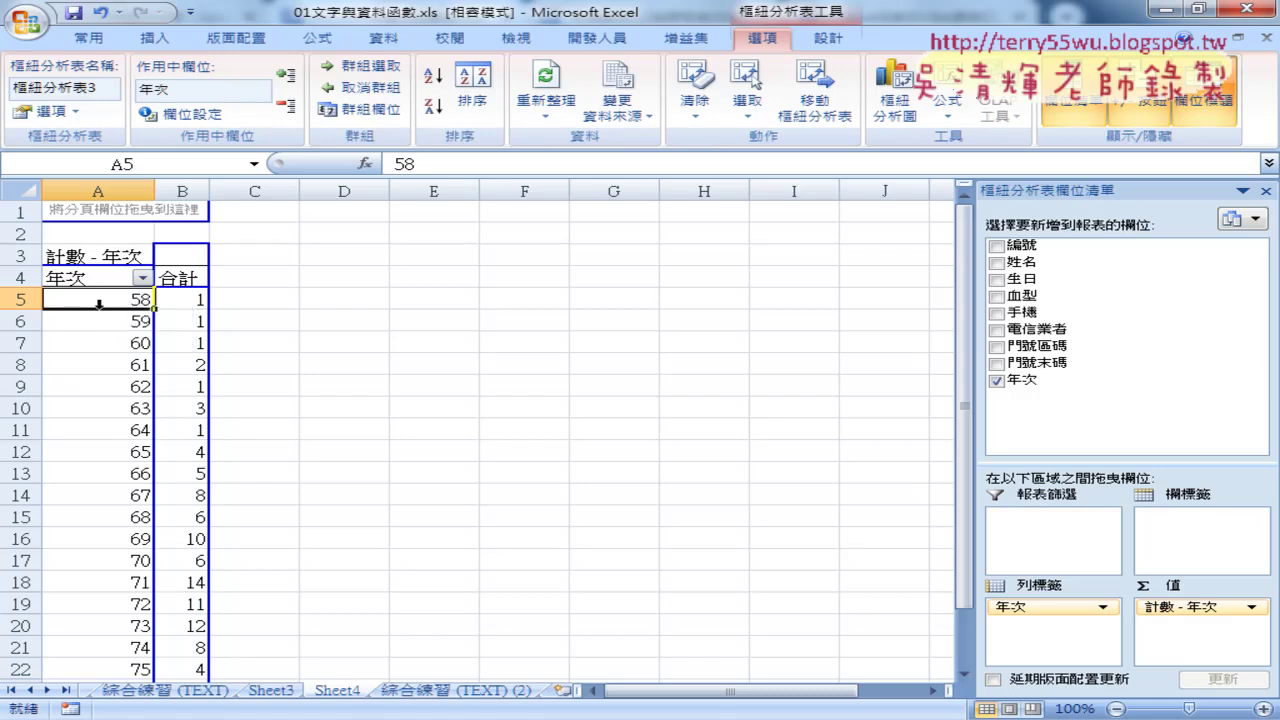
# Step: Select a year label in the pivot and bring up the Grouping dialog for 年次
pyautogui.rightClick(93, 304)
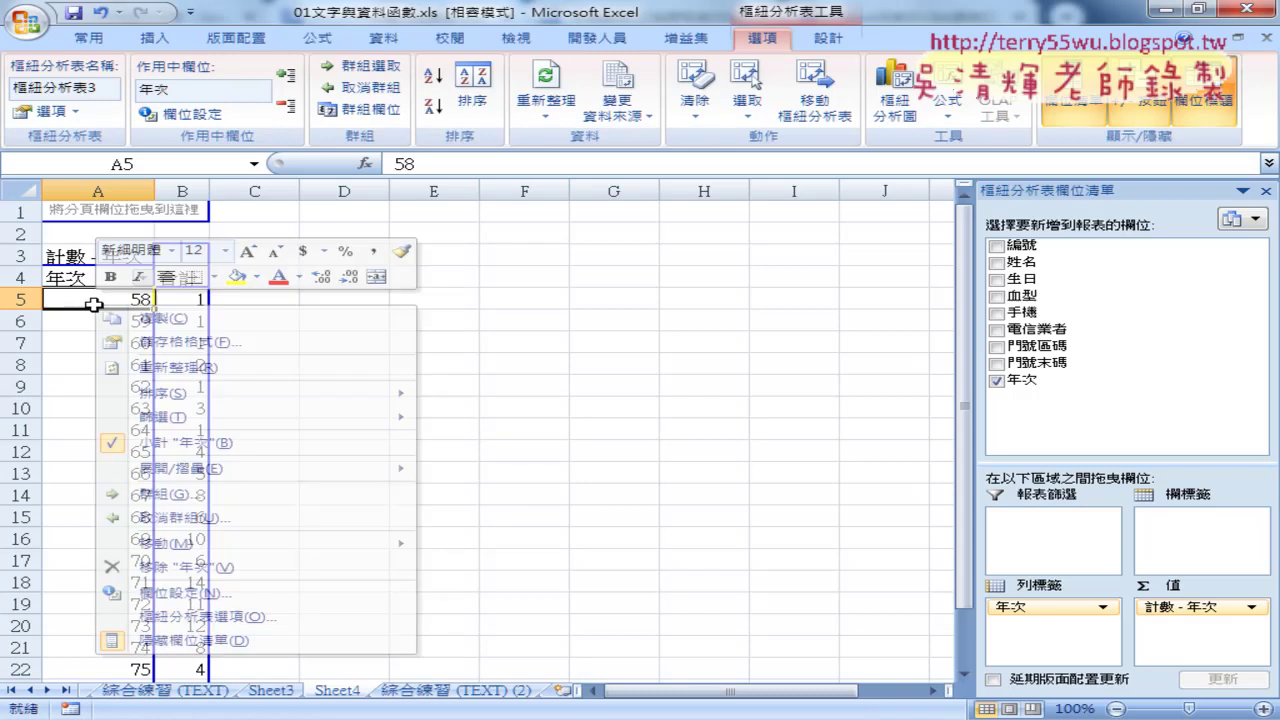
pyautogui.press('Escape')
pyautogui.click(90, 352)
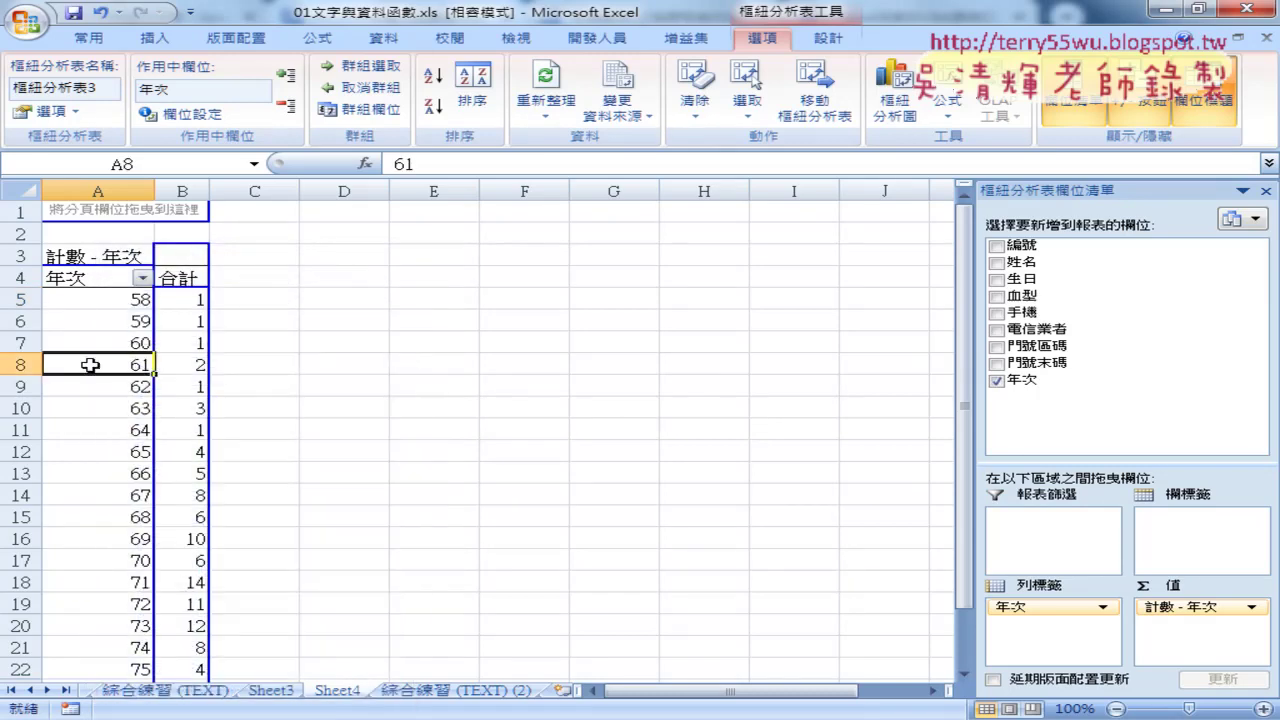
pyautogui.rightClick(104, 323)
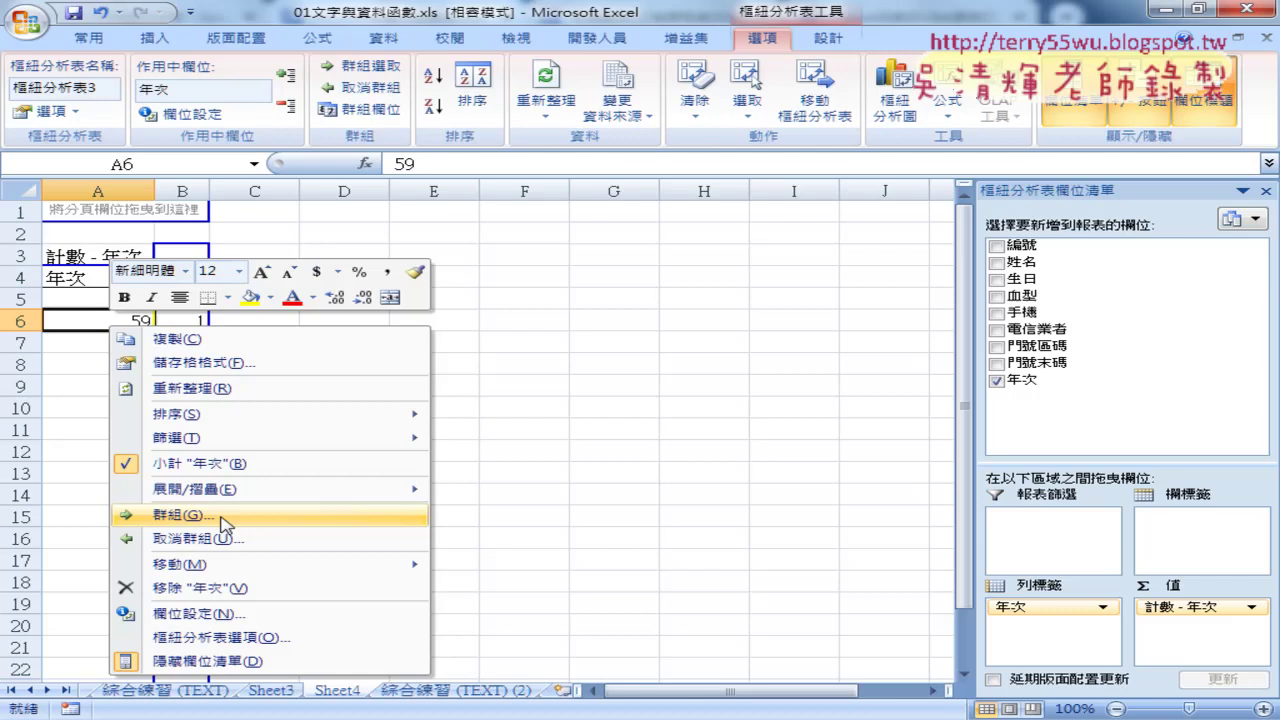
pyautogui.click(224, 515)
pyautogui.moveTo(229, 430); pyautogui.dragTo(520, 234)
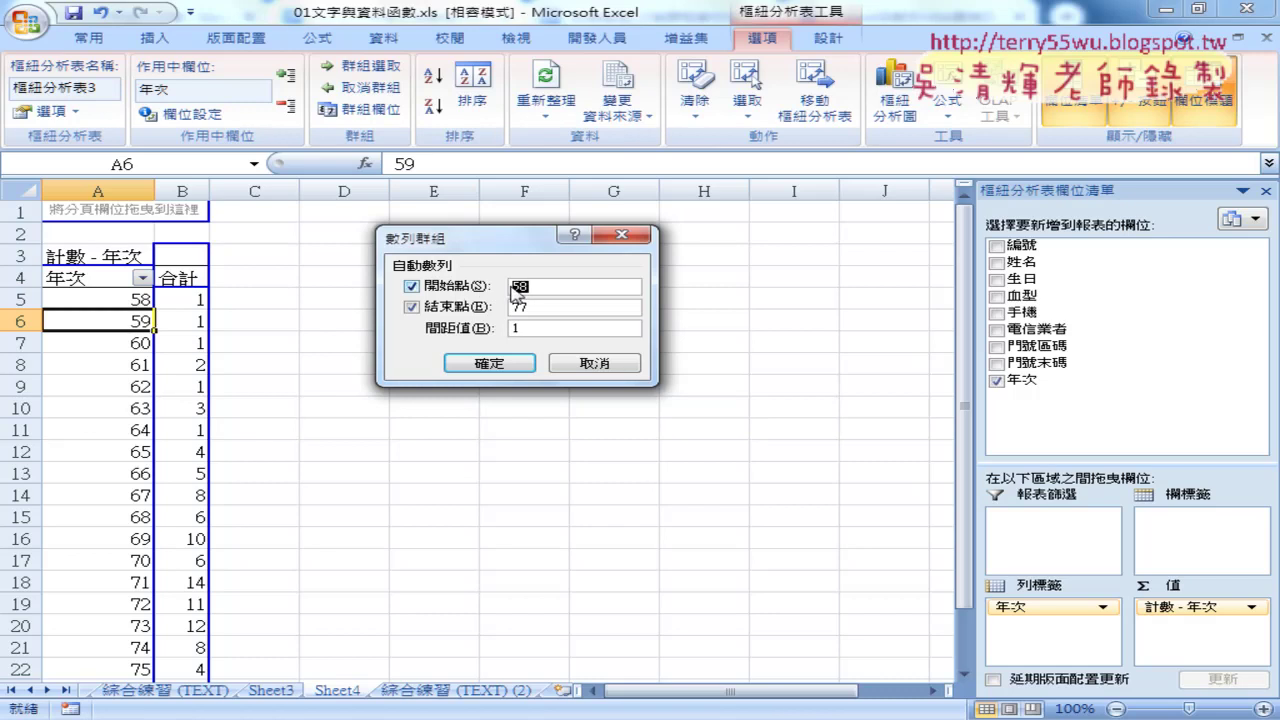
# Step: Group the years starting at 50, ending at 79, by 10
pyautogui.click(516, 290)
pyautogui.doubleClick(515, 287)
pyautogui.write('50')
pyautogui.doubleClick(515, 307)
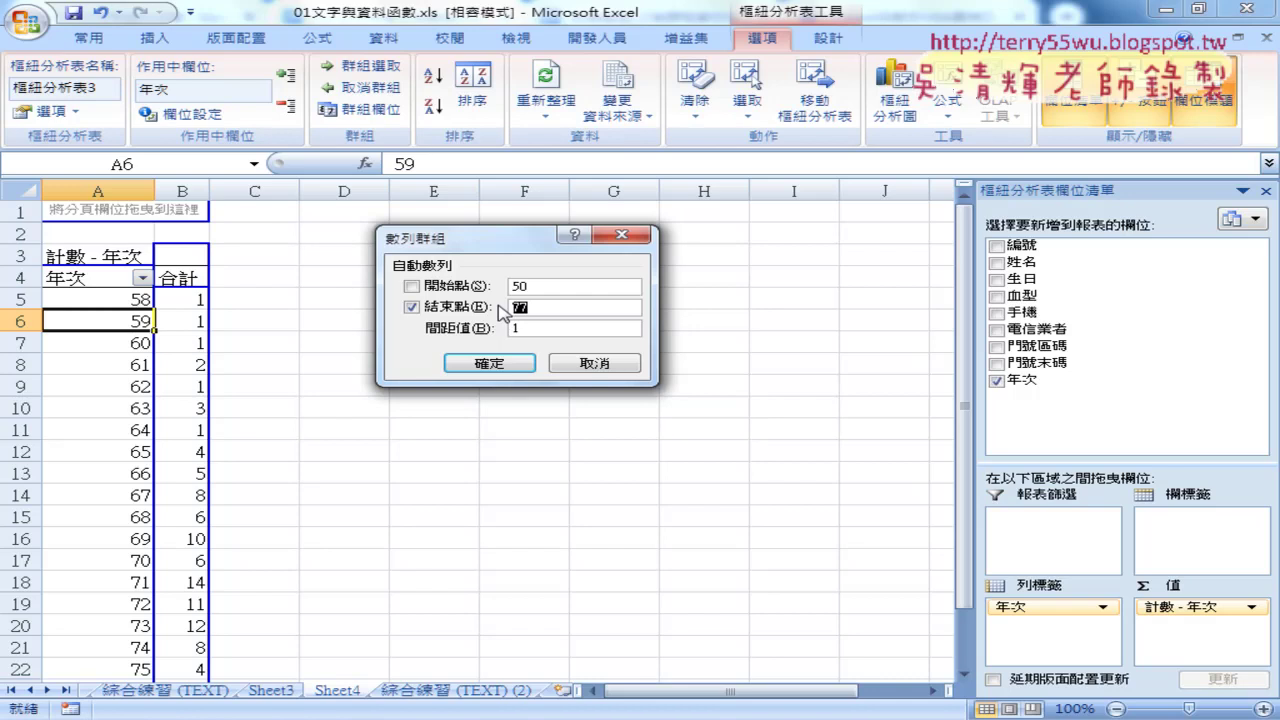
pyautogui.write('79')
pyautogui.moveTo(548, 330); pyautogui.dragTo(499, 328)
pyautogui.write('10')
pyautogui.click(490, 364)
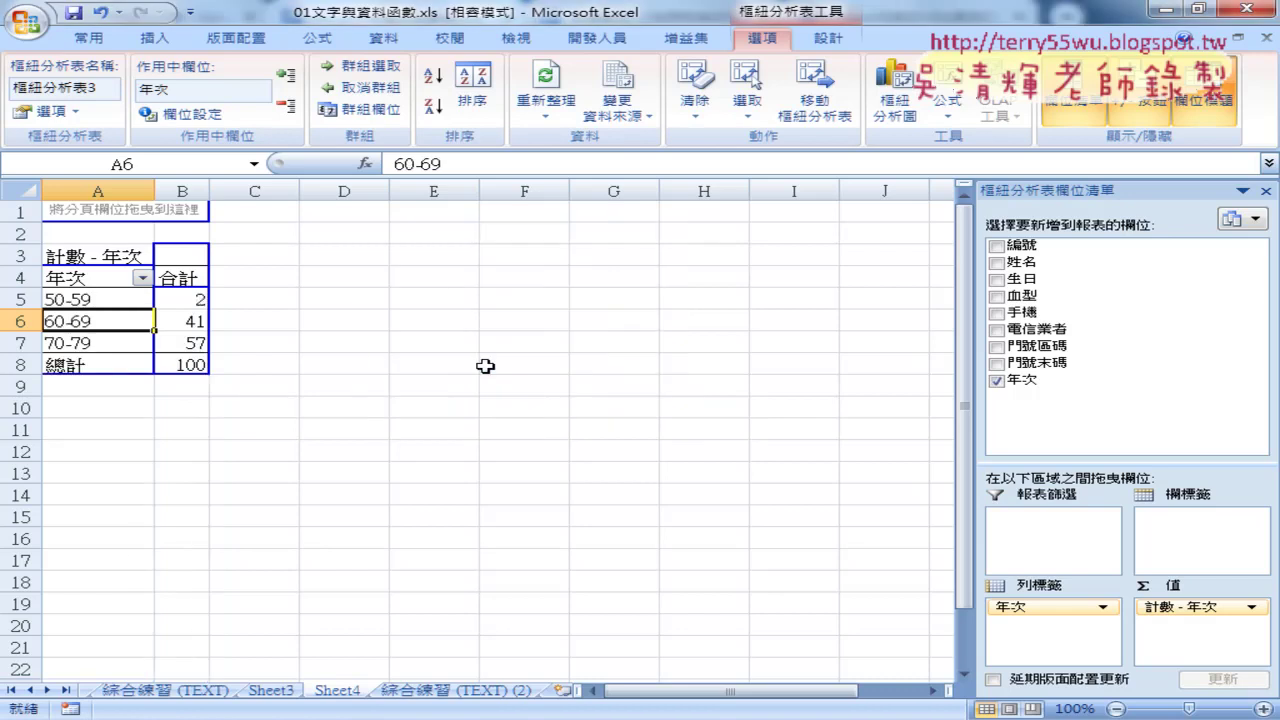
# Step: Insert a clustered column pivot chart from the three 年次 range labels
pyautogui.click(48, 297)
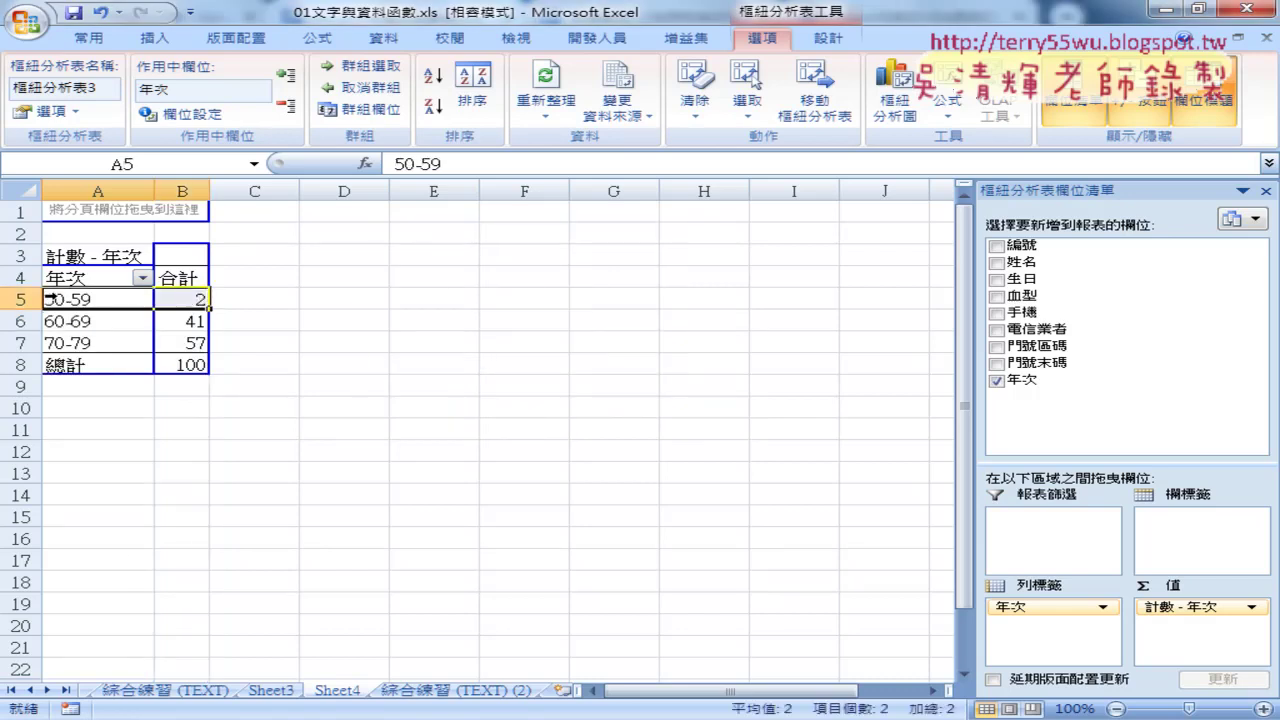
pyautogui.click(115, 322)
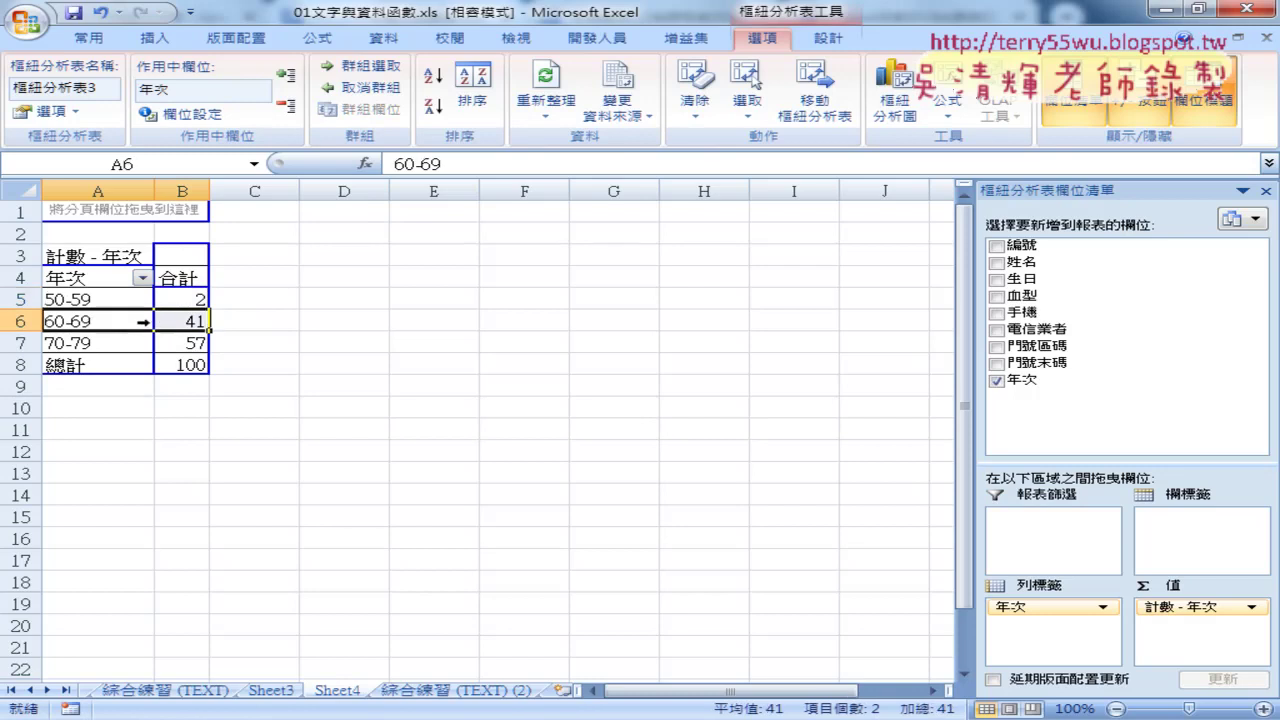
pyautogui.moveTo(86, 340); pyautogui.dragTo(185, 343)
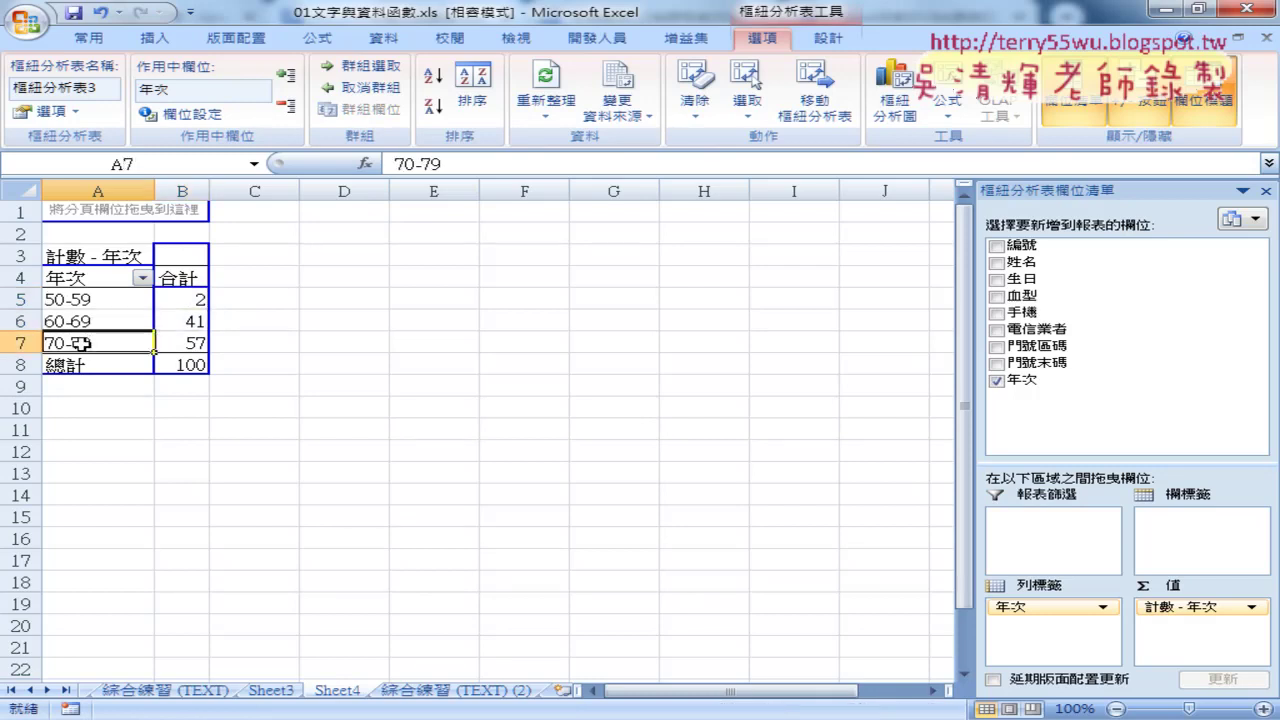
pyautogui.click(133, 311)
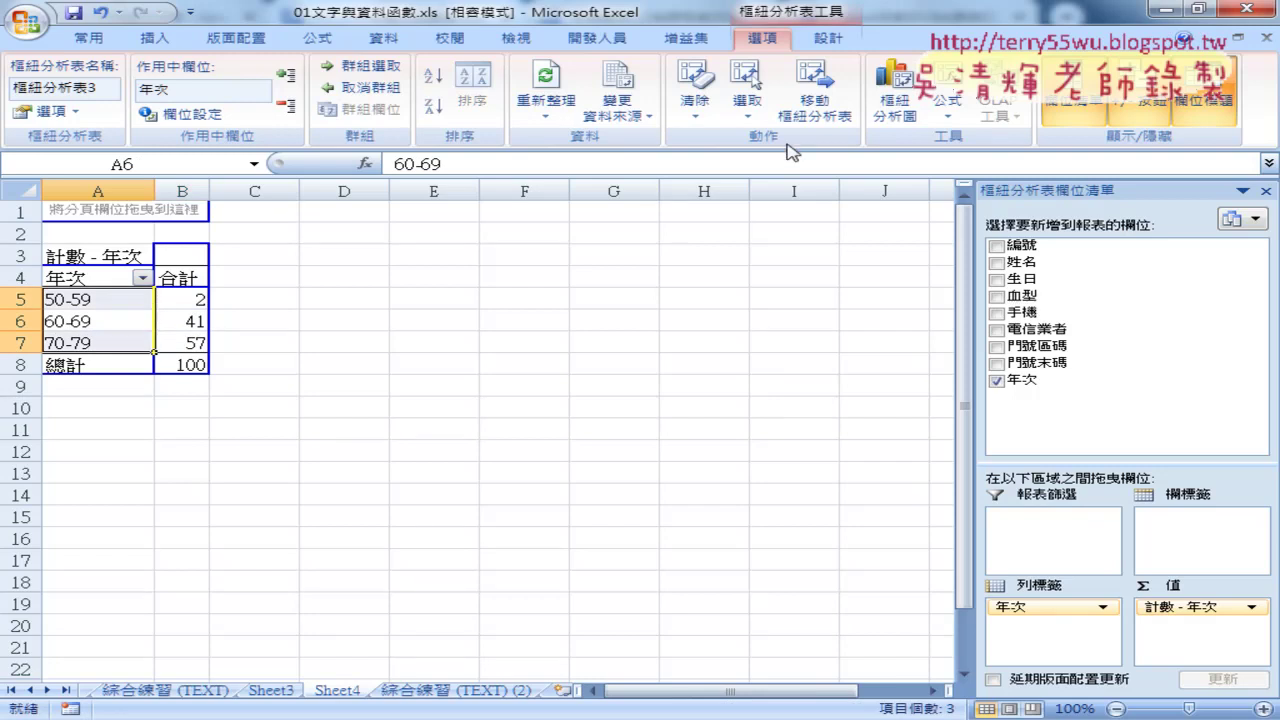
pyautogui.click(903, 113)
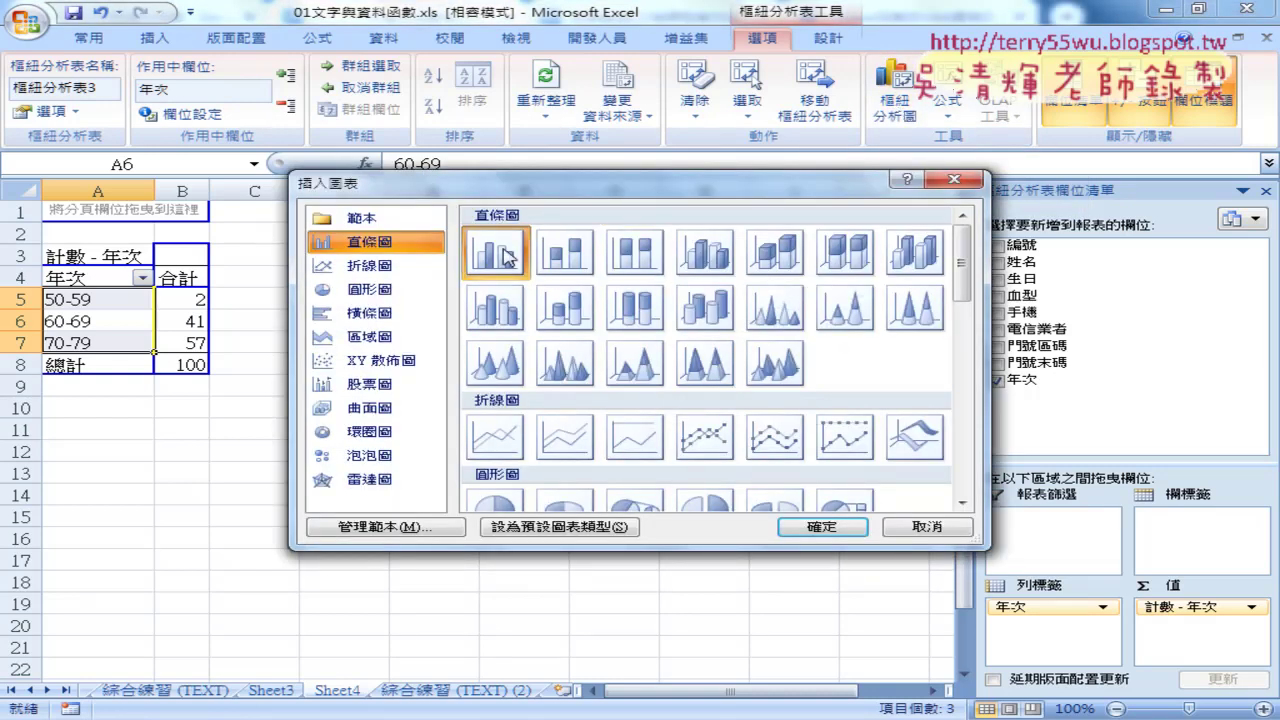
pyautogui.click(828, 530)
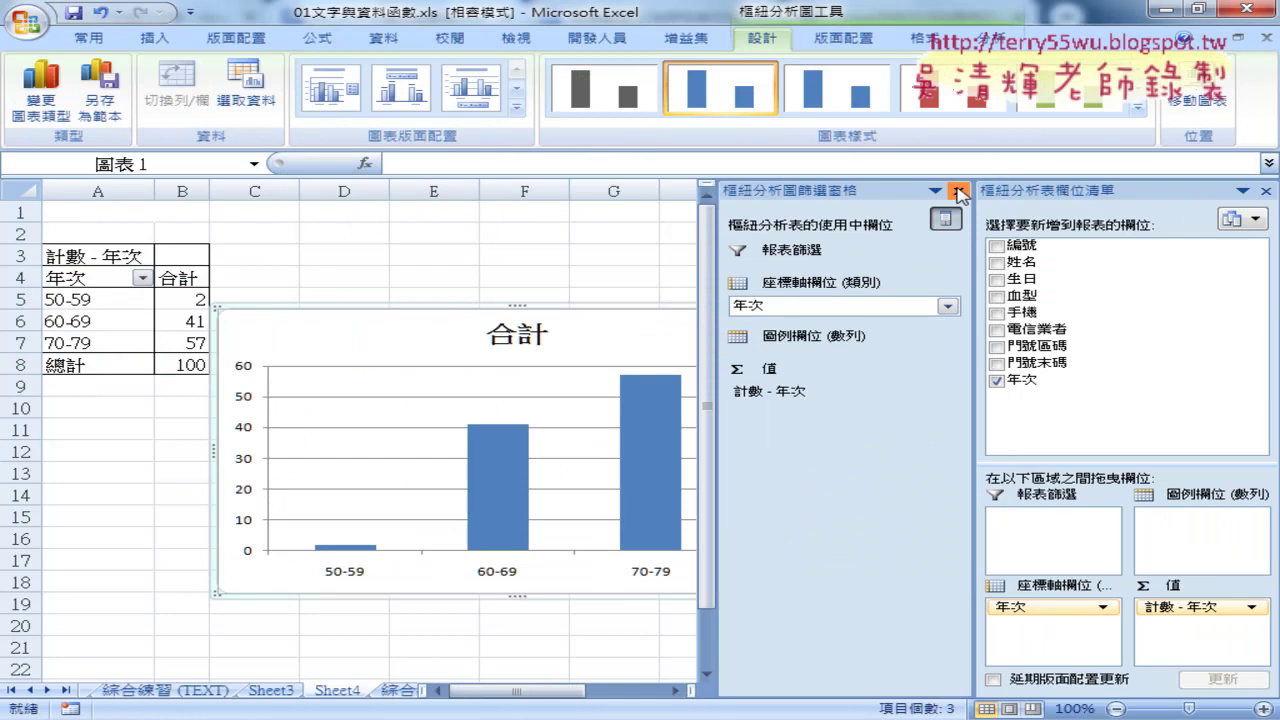
# Step: Move the chart beside the pivot table, give it red bars, and return to the 綜合練習 (TEXT) (2) sheet
pyautogui.click(958, 192)
pyautogui.moveTo(651, 314); pyautogui.dragTo(700, 223)
pyautogui.click(958, 100)
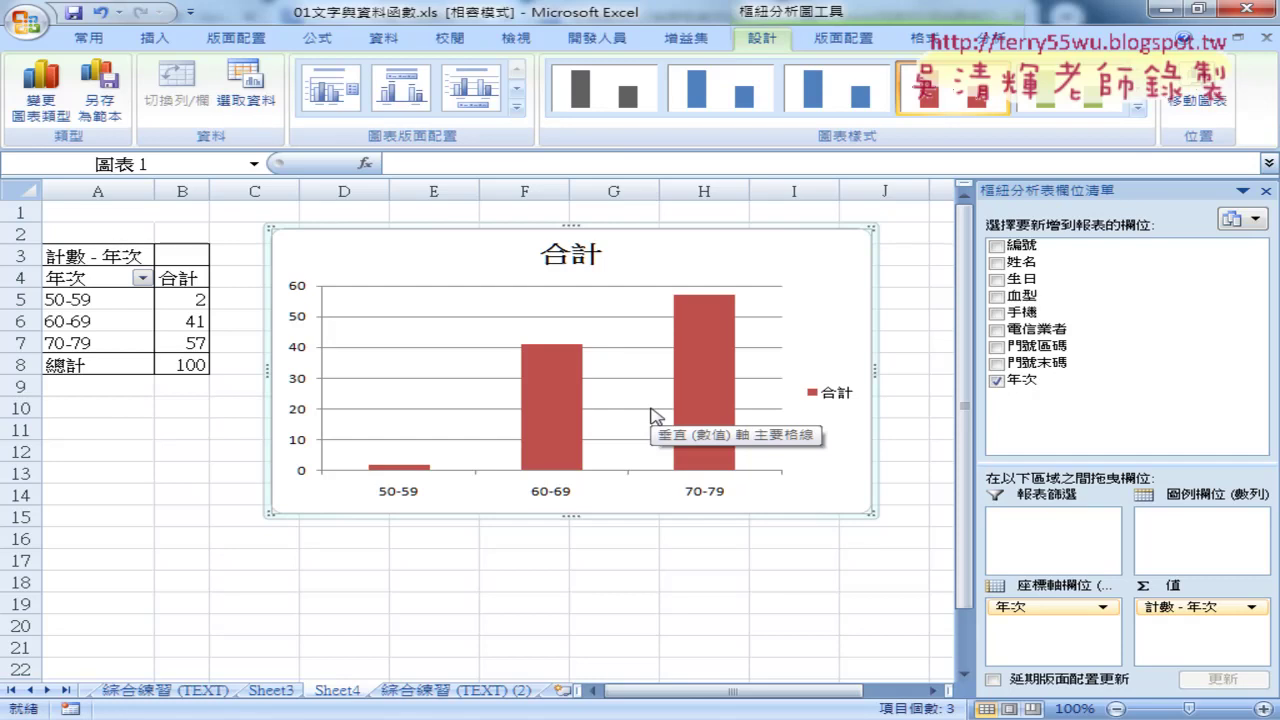
pyautogui.click(470, 690)
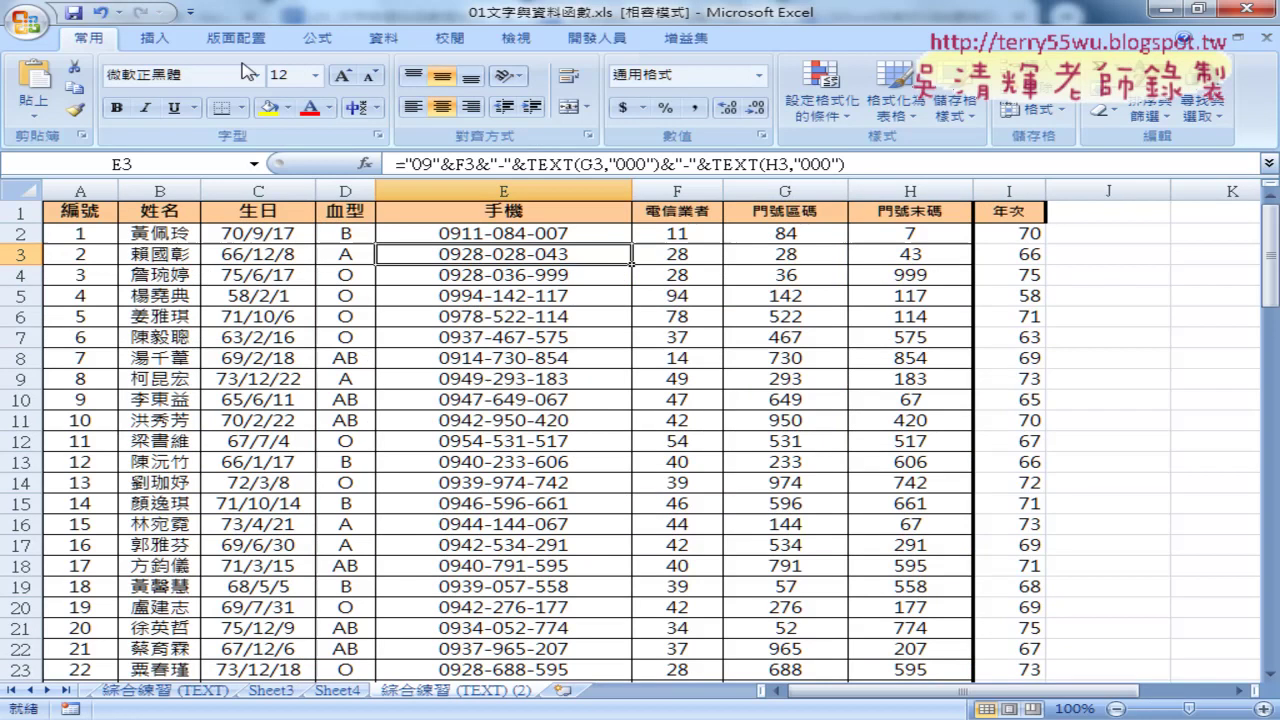
# Step: Insert another pivot table from the data onto a new worksheet, Sheet5
pyautogui.click(155, 38)
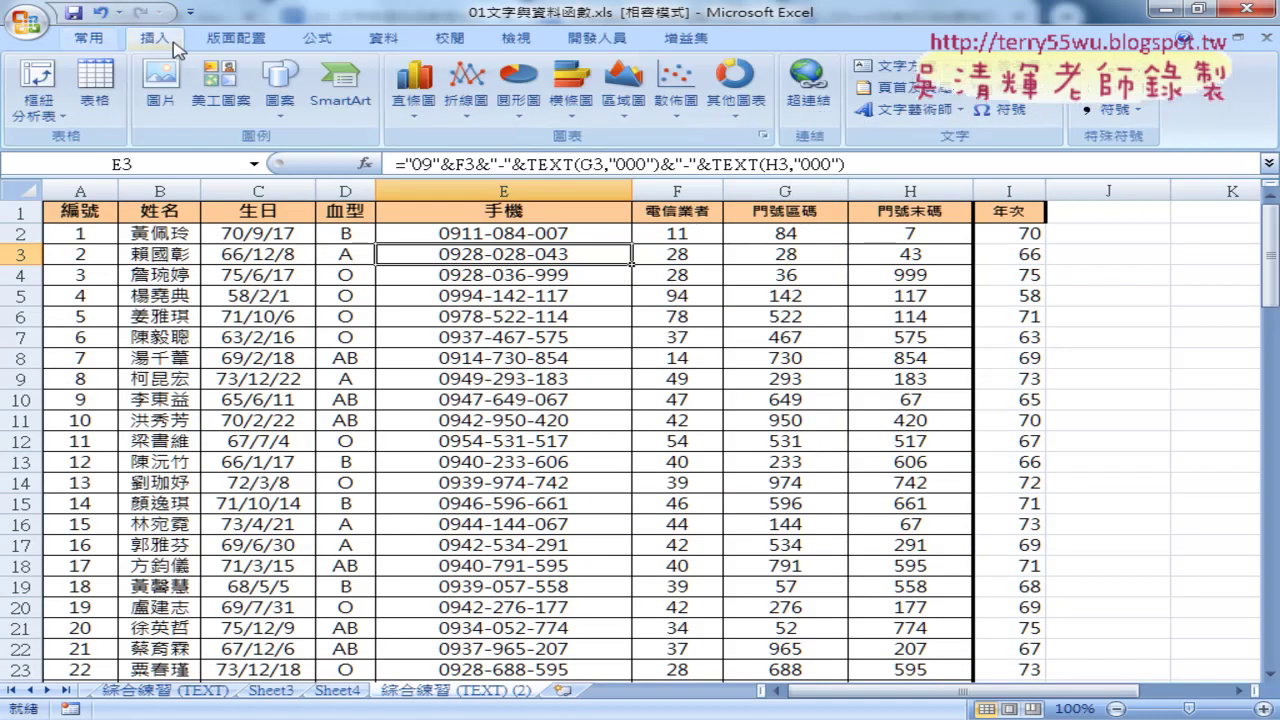
pyautogui.click(45, 110)
pyautogui.click(80, 145)
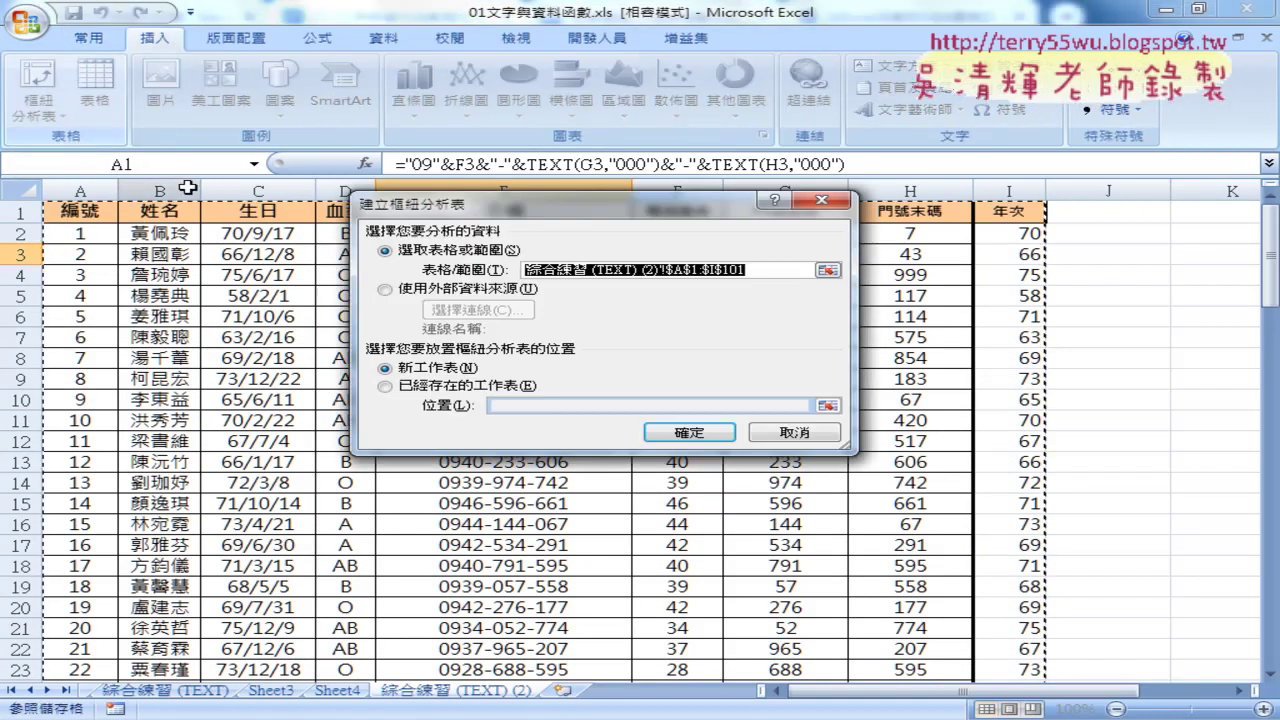
pyautogui.click(714, 431)
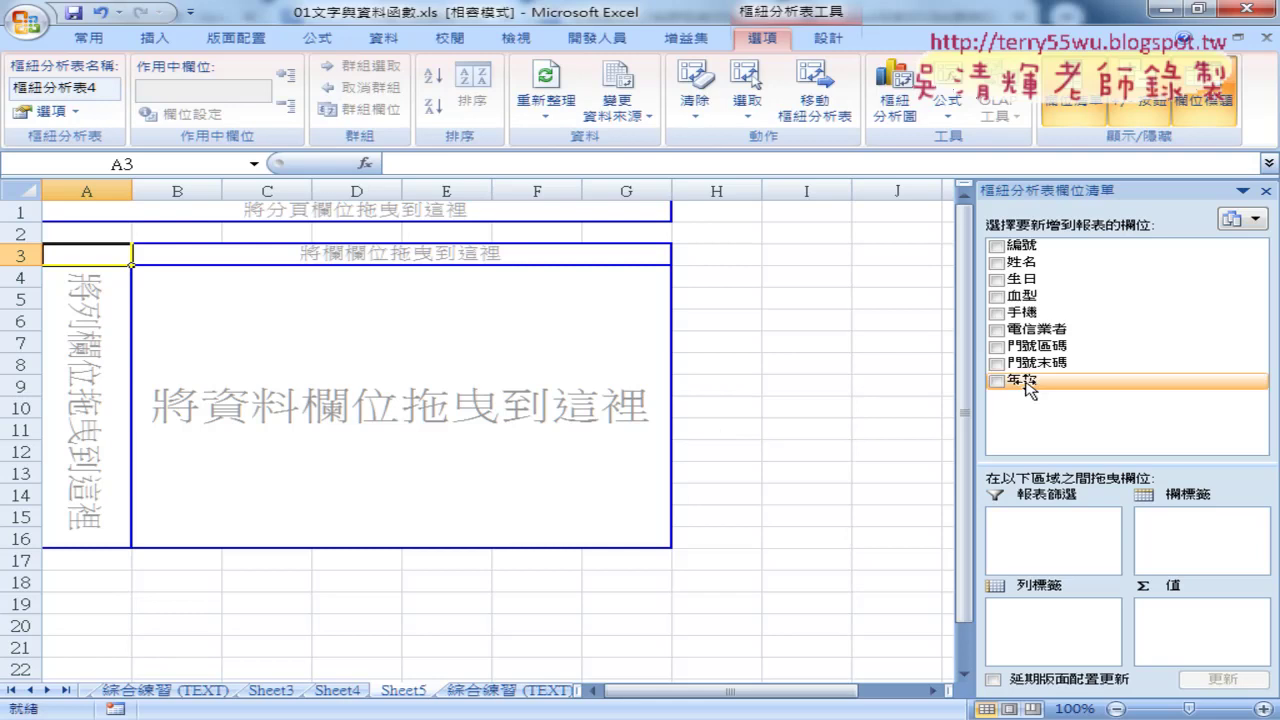
# Step: Put 年次 in Row Labels and Values, counting 50-59: 2, 60-69: 41, 70-79: 57
pyautogui.moveTo(1020, 380); pyautogui.dragTo(1030, 612)
pyautogui.moveTo(1022, 380); pyautogui.dragTo(1200, 612)
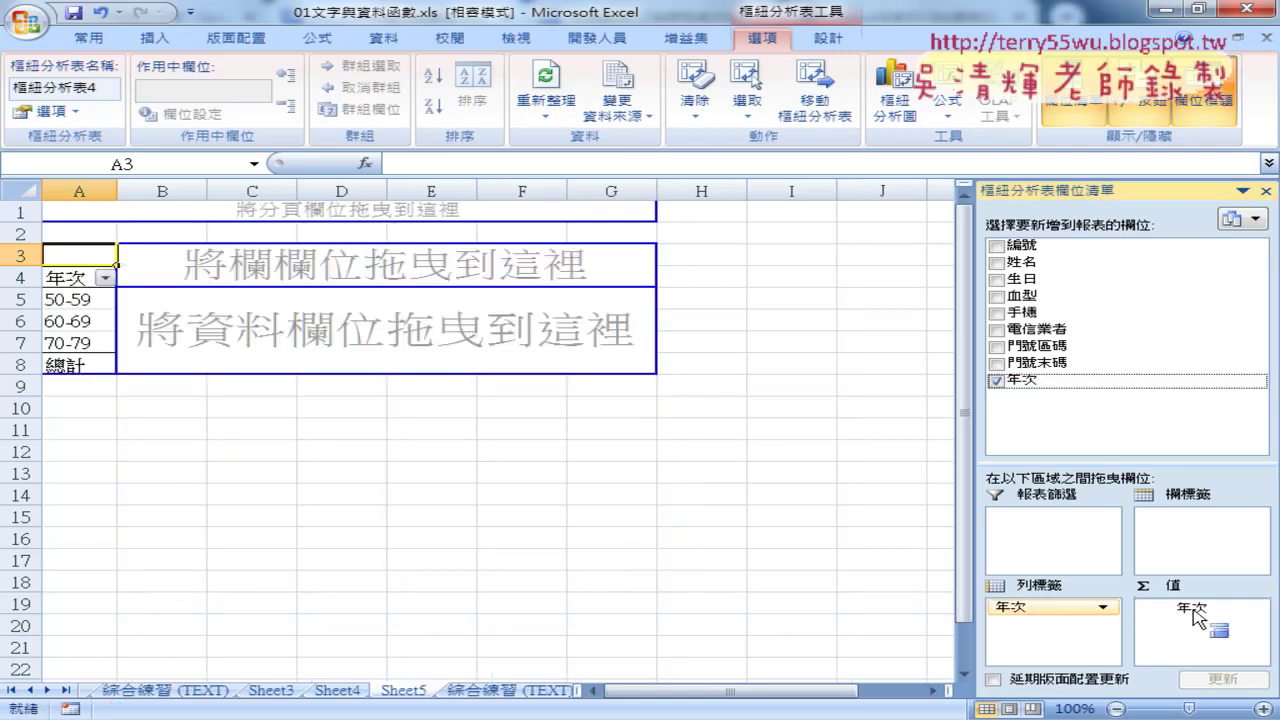
pyautogui.click(1240, 608)
pyautogui.click(1180, 588)
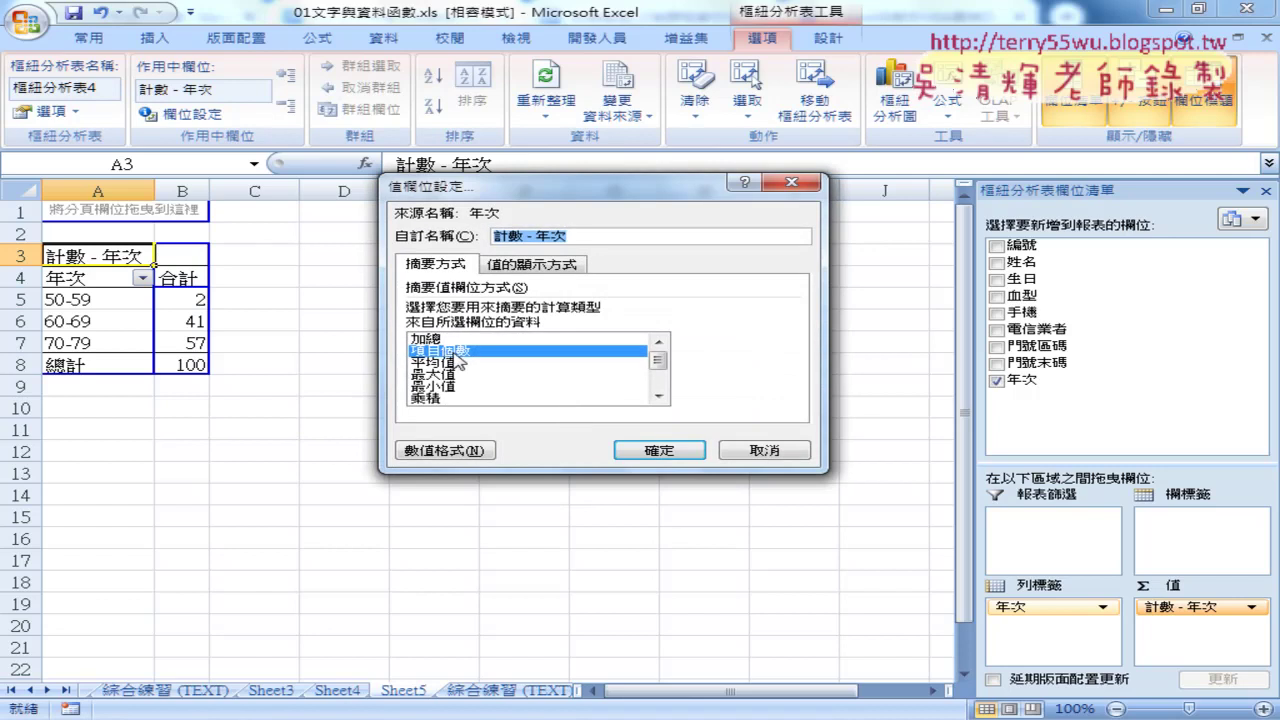
pyautogui.click(765, 452)
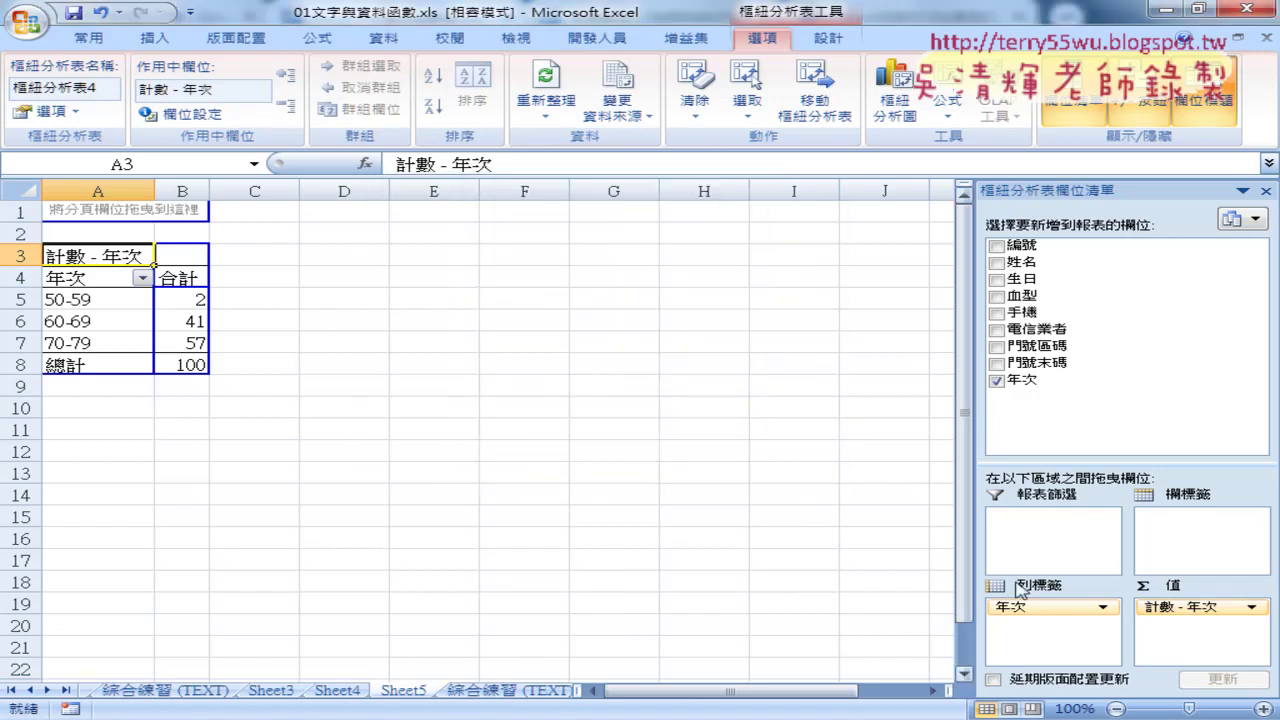
pyautogui.click(88, 300)
pyautogui.rightClick(88, 300)
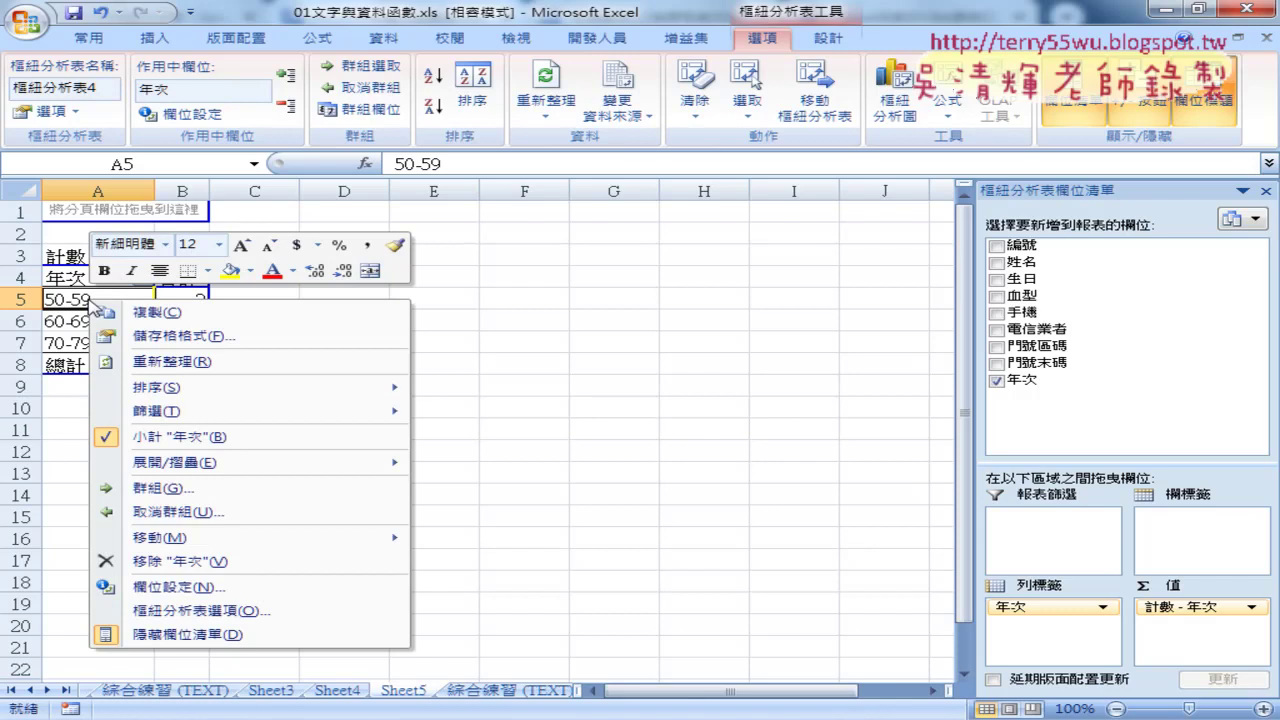
# Step: Ungroup the 年次 ranges into single years and reopen the Grouping dialog
pyautogui.click(211, 516)
pyautogui.click(100, 331)
pyautogui.click(97, 320)
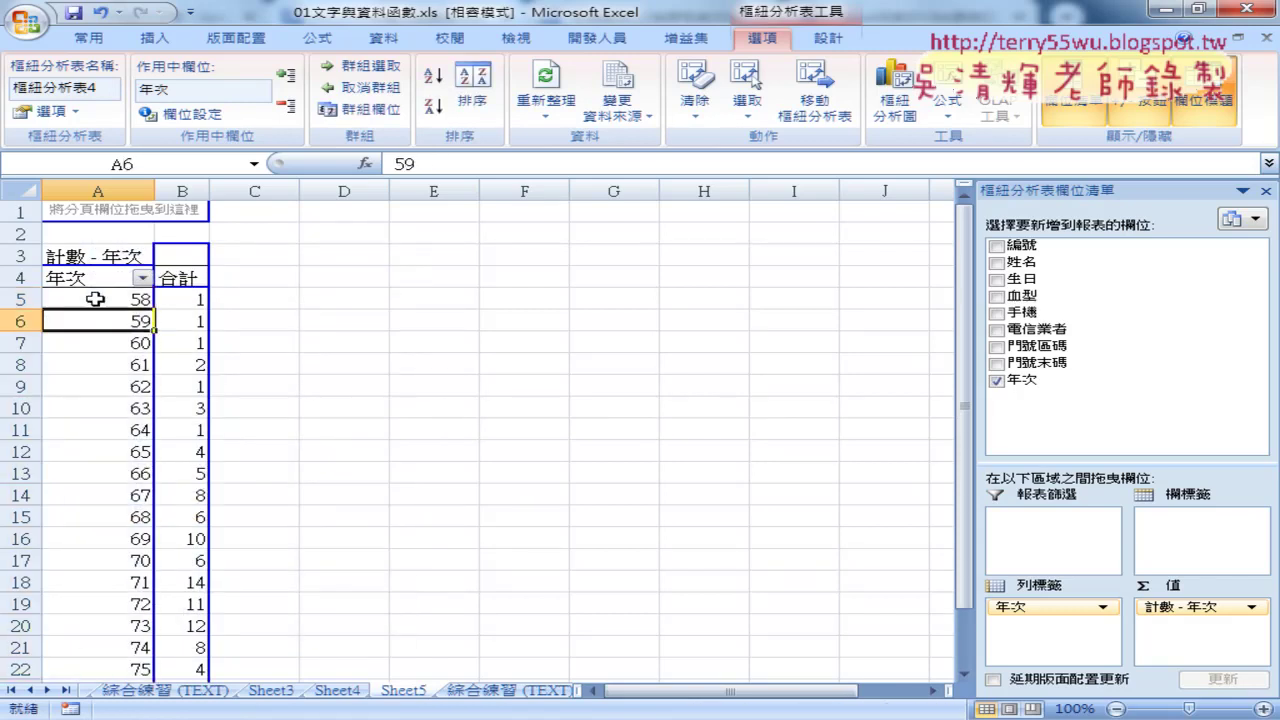
pyautogui.rightClick(95, 299)
pyautogui.click(165, 481)
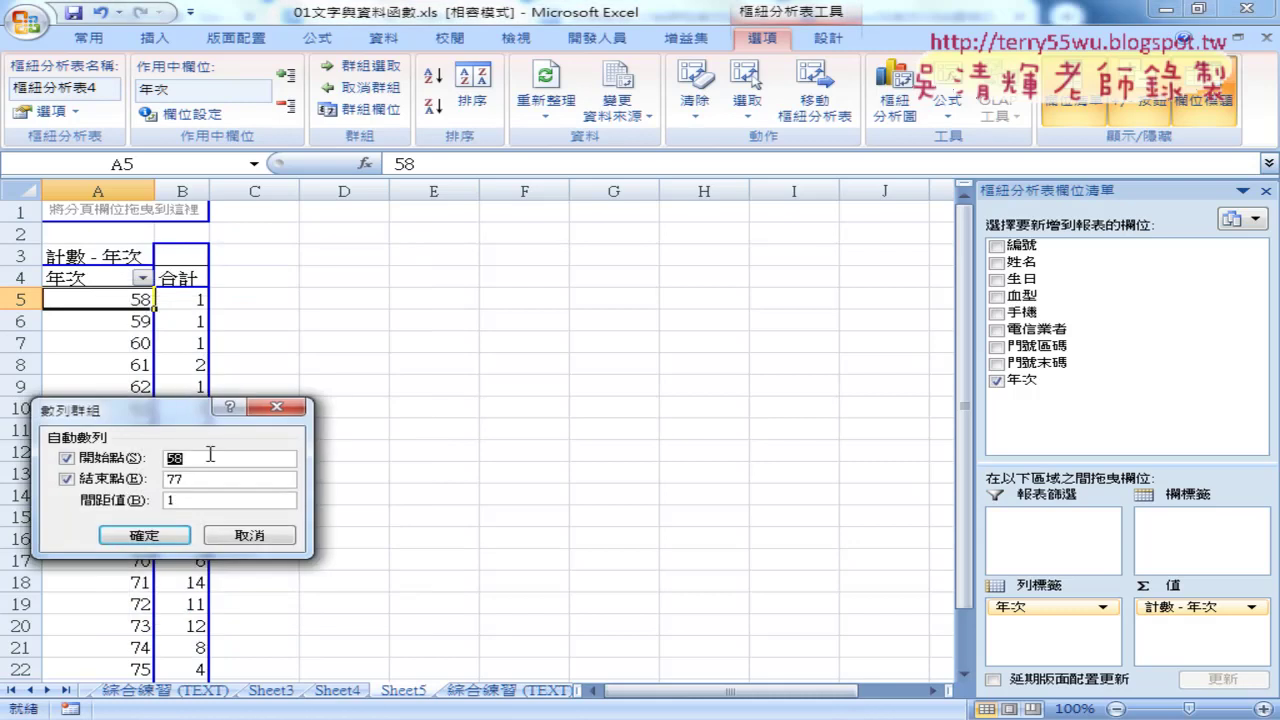
# Step: Group the years starting at 50, ending at 79, by 10
pyautogui.write('8')
pyautogui.press('BackSpace')
pyautogui.write('50')
pyautogui.press('BackSpace')
pyautogui.write('9')
pyautogui.click(201, 506)
pyautogui.write('0')
pyautogui.click(153, 536)
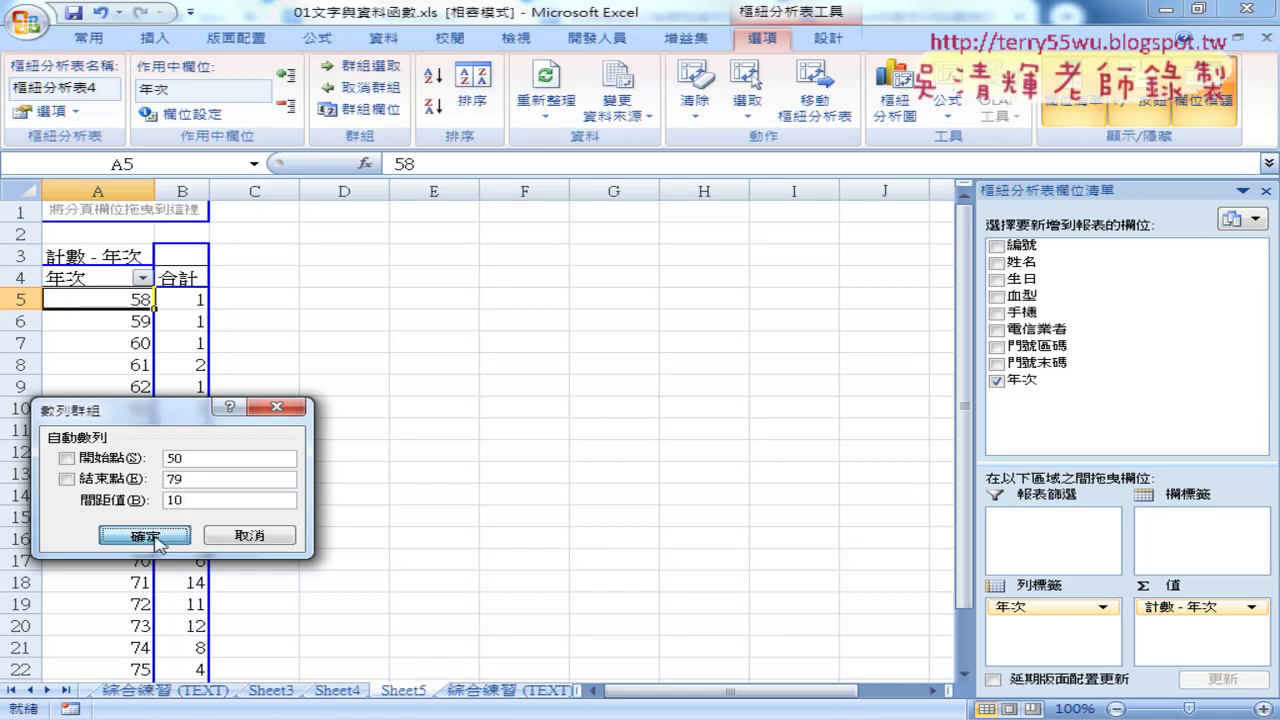